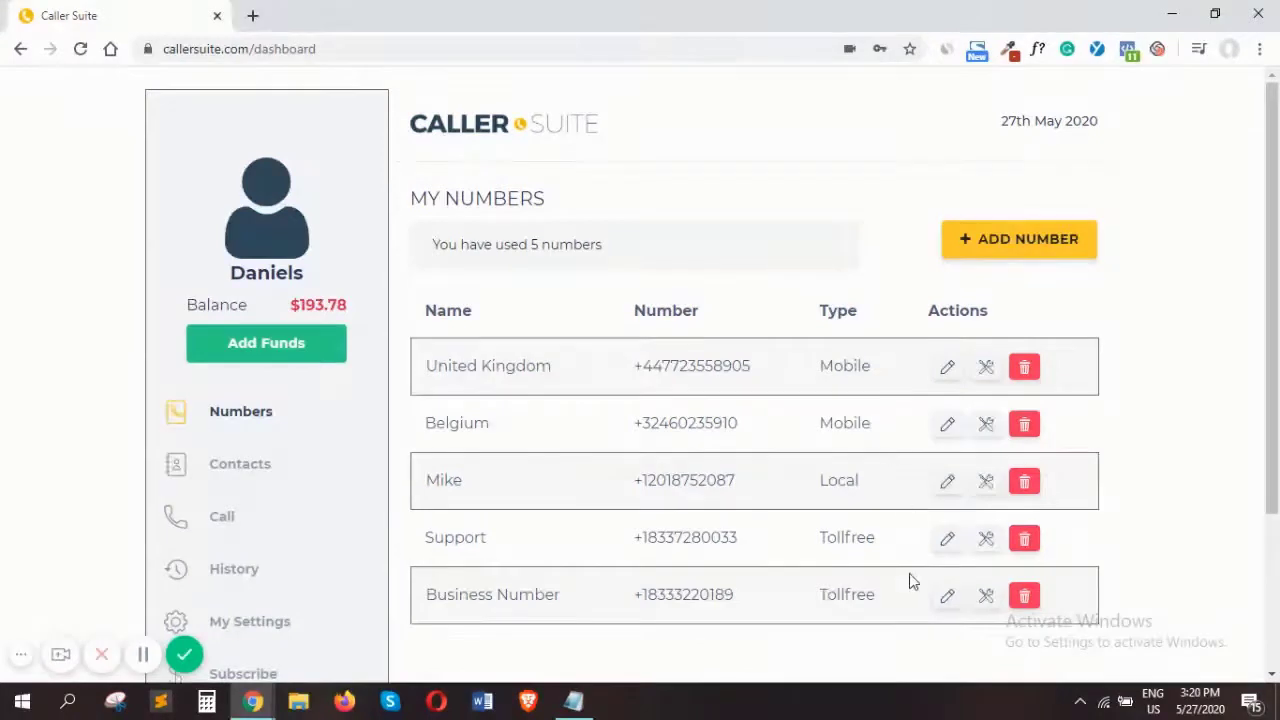
Open the call flow configuration of the Business Number entry and its Welcome Message settings
scroll(890, 636, down, 2)
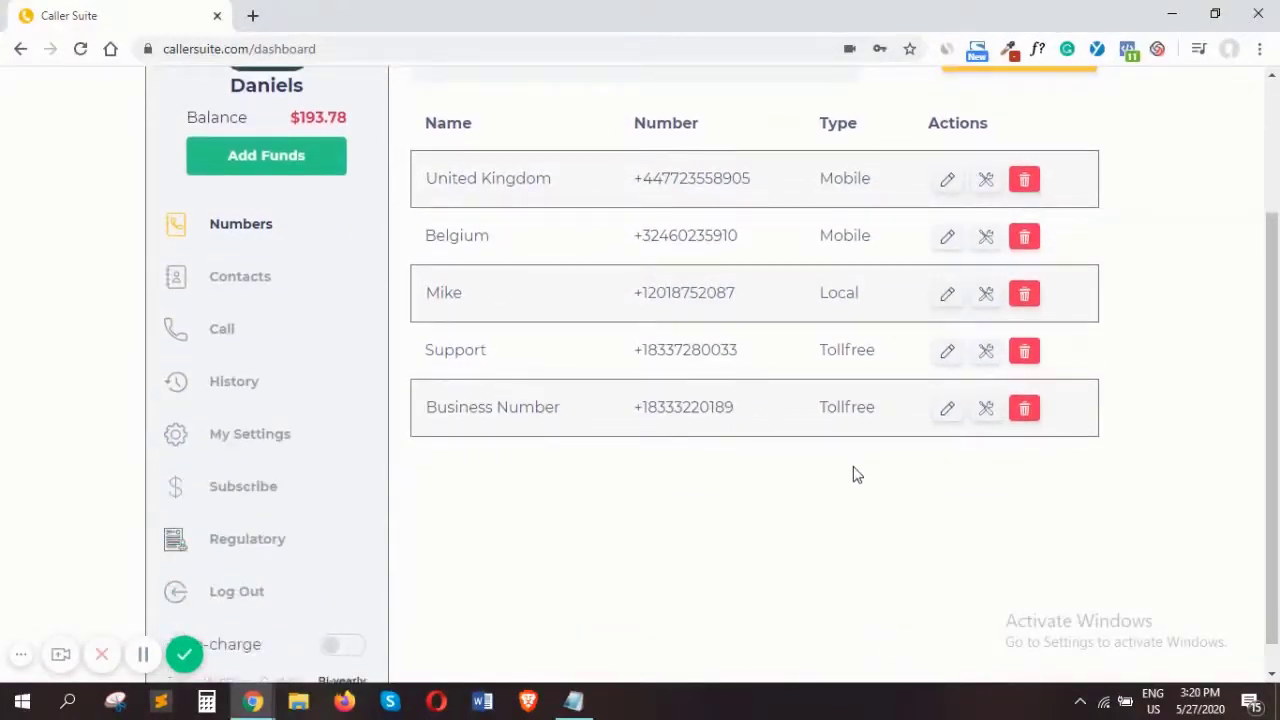
click(988, 412)
scroll(950, 440, up, 2)
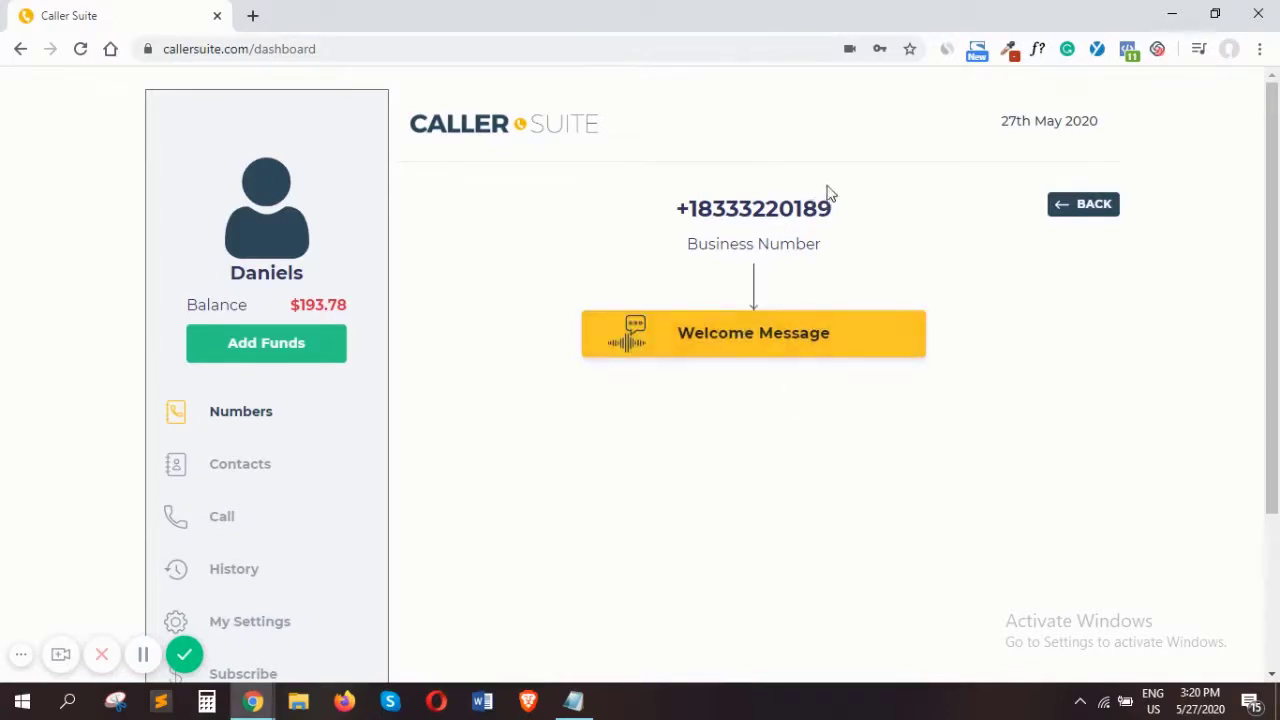
click(728, 343)
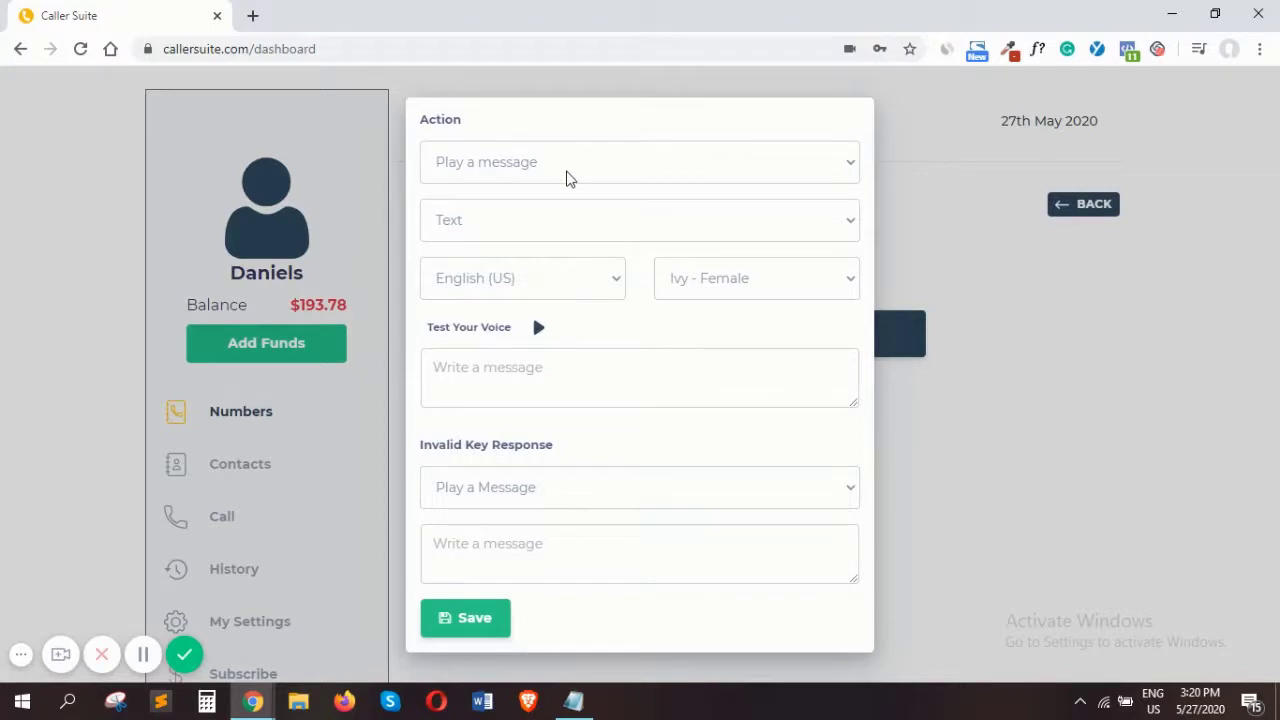
click(569, 178)
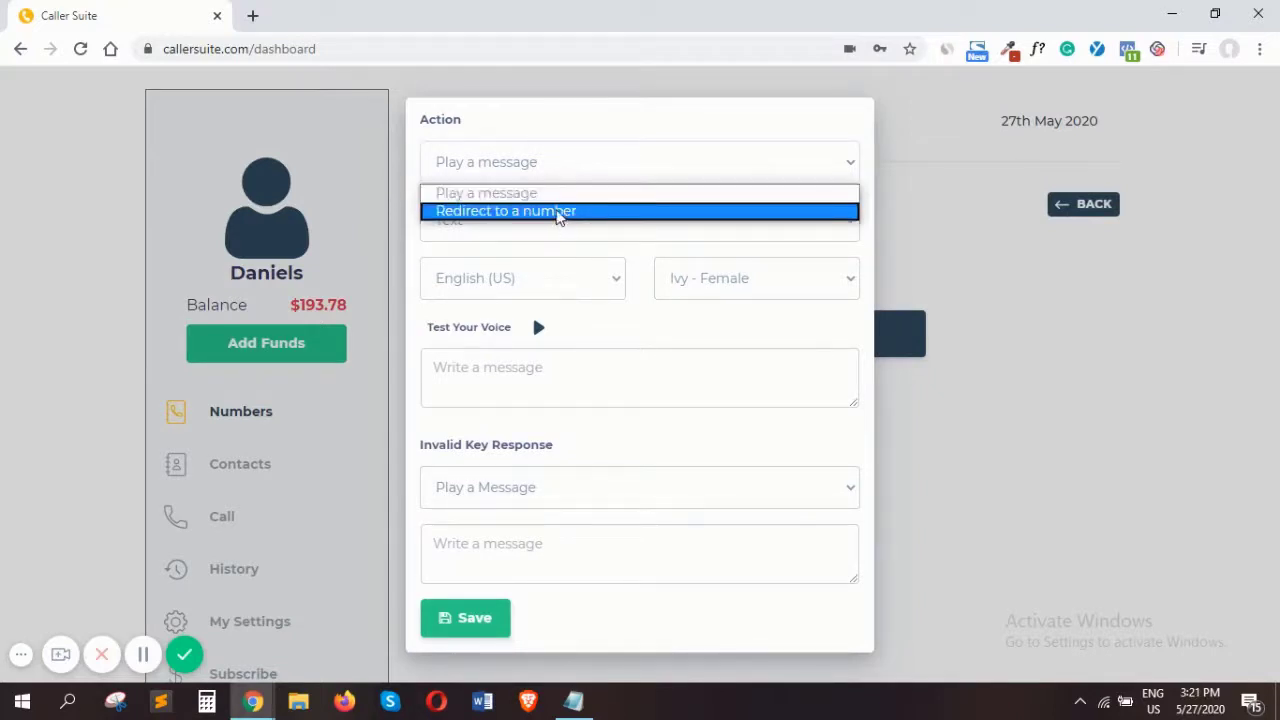
click(557, 212)
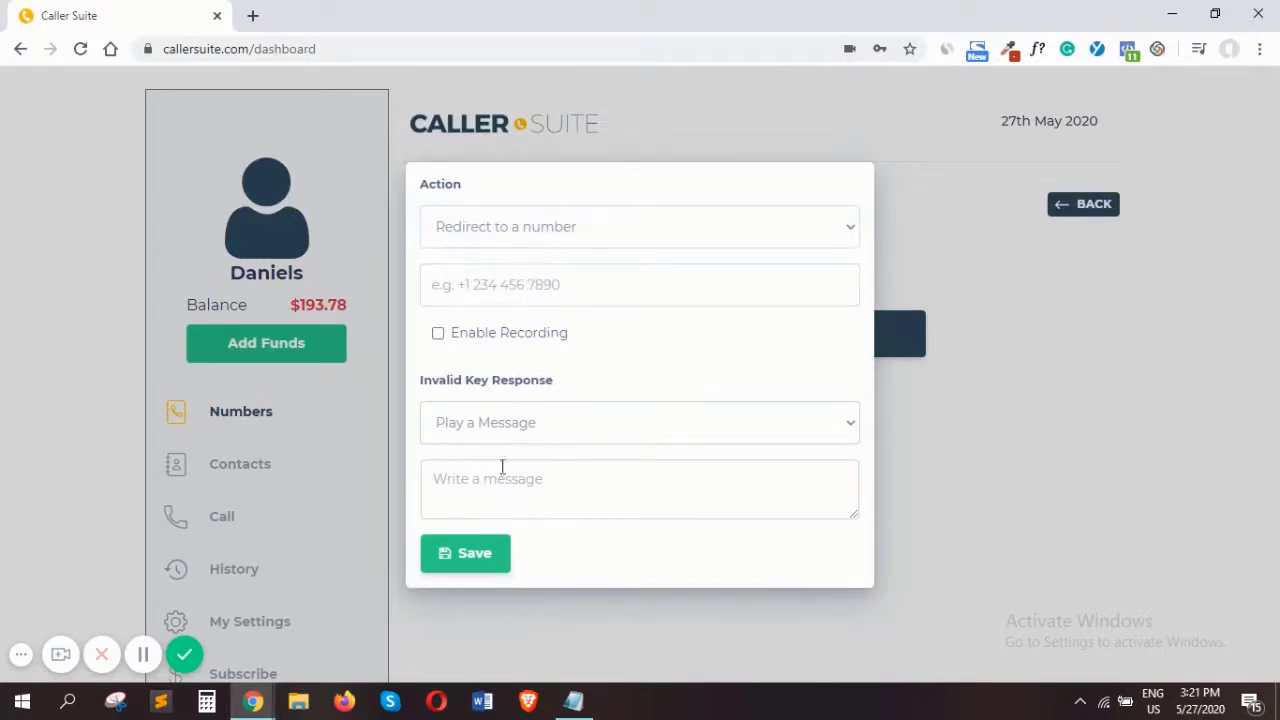
click(531, 232)
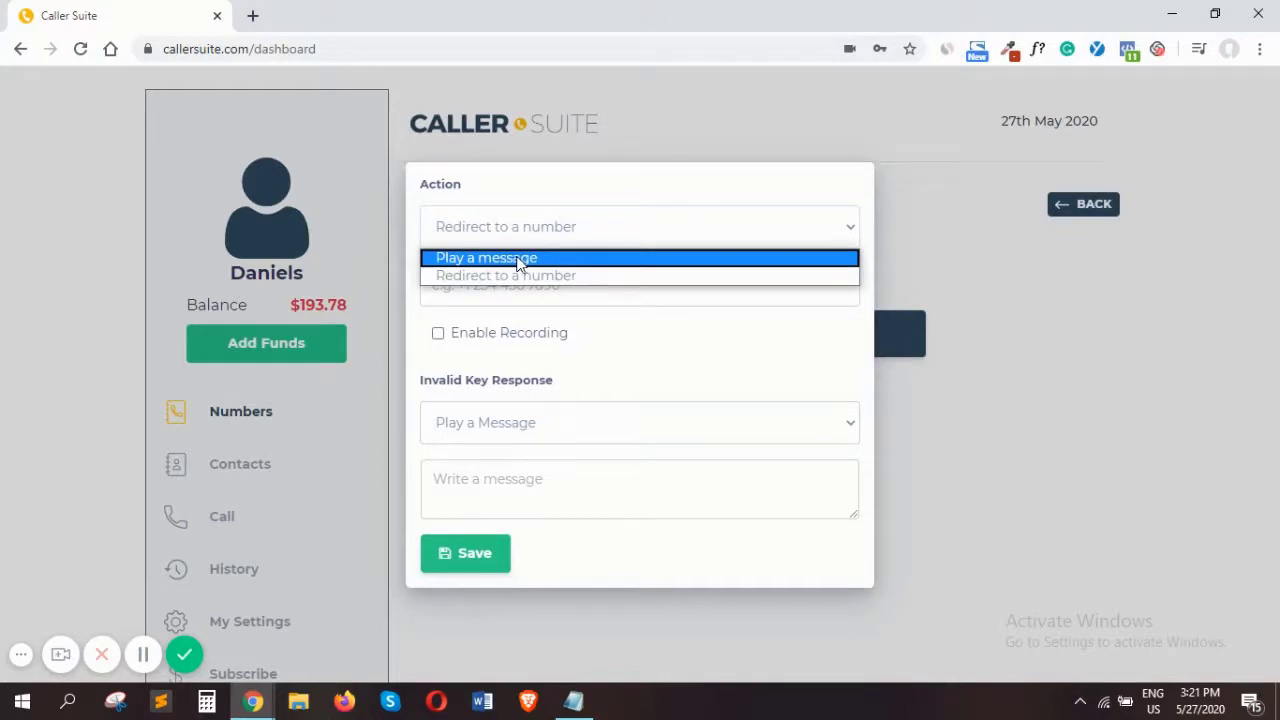
click(518, 259)
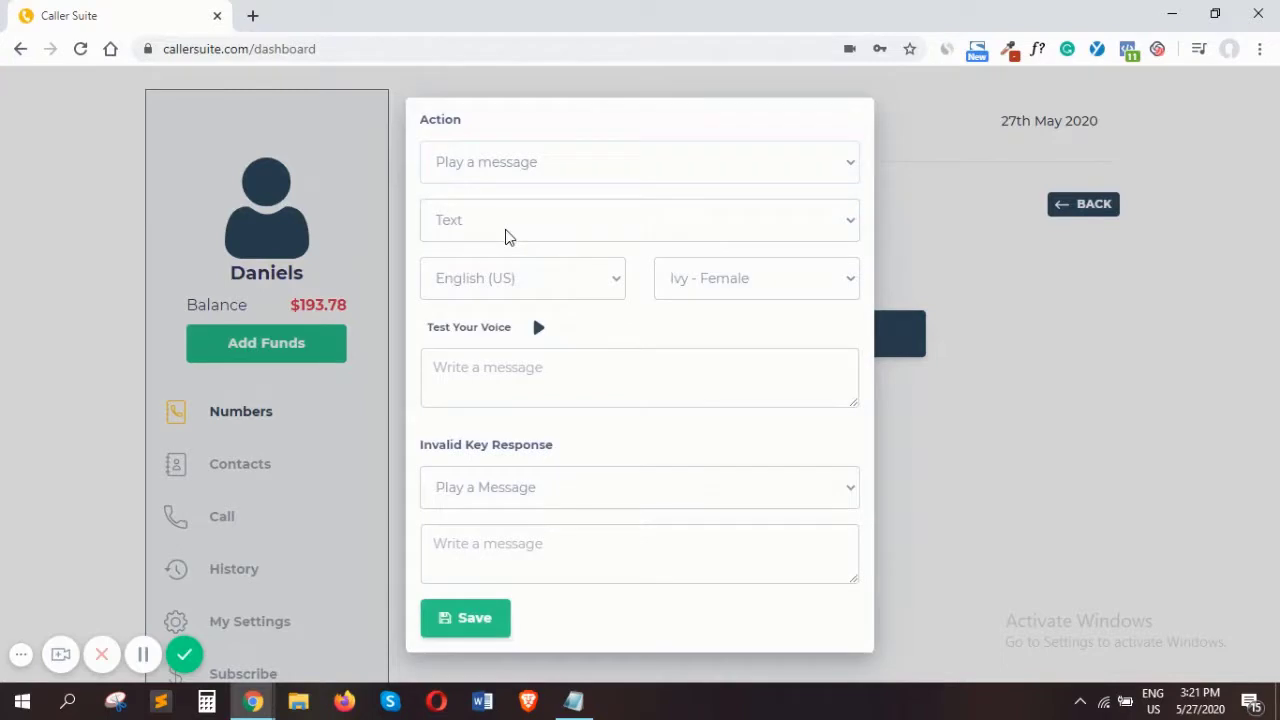
click(585, 232)
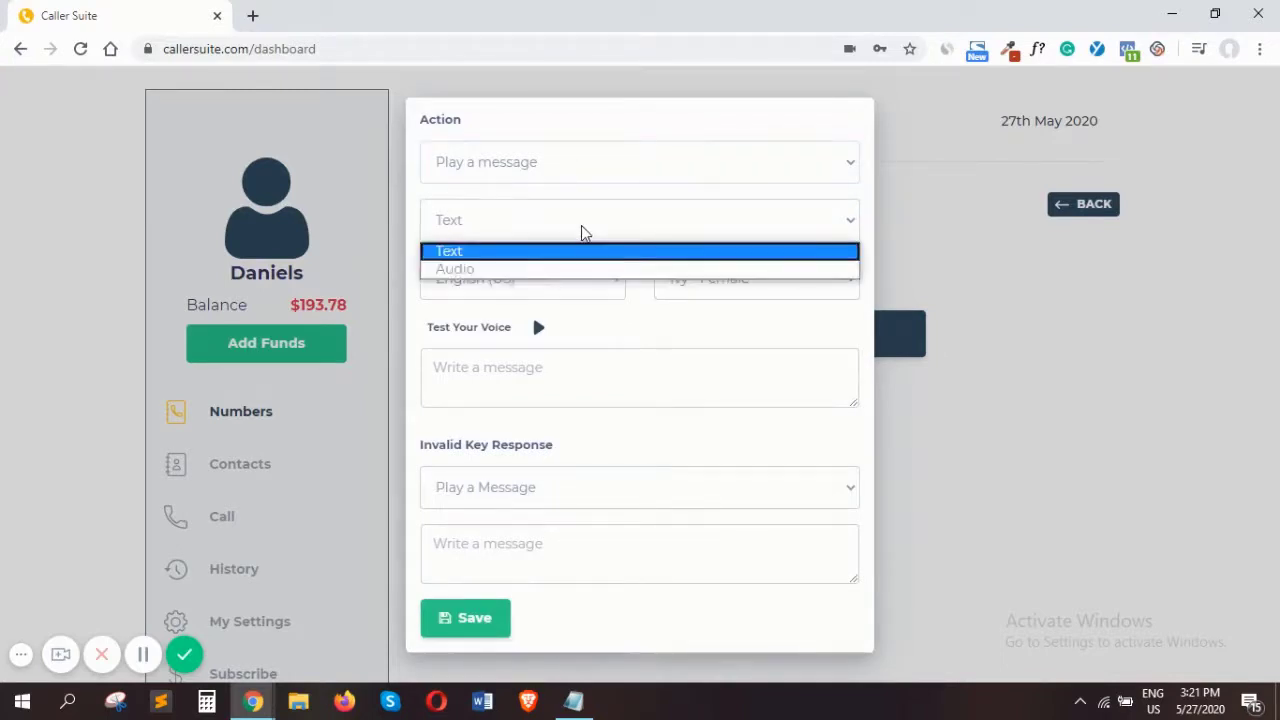
click(517, 369)
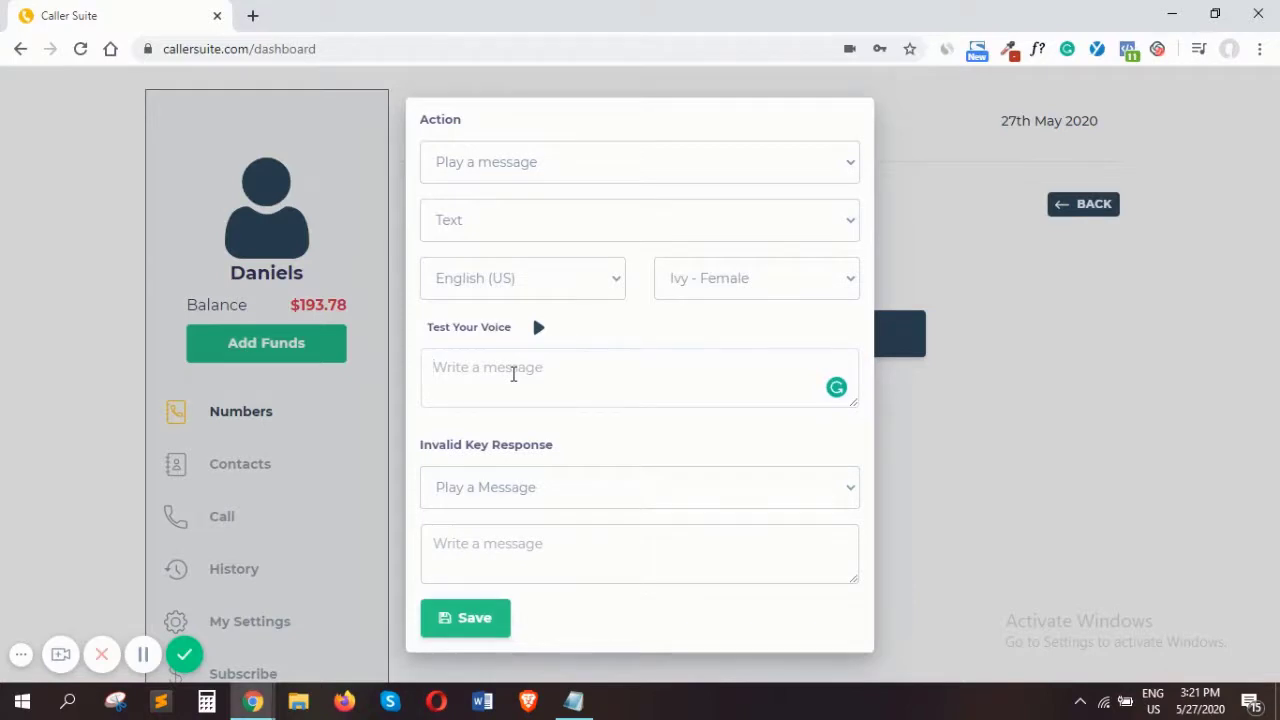
text(thanks for c)
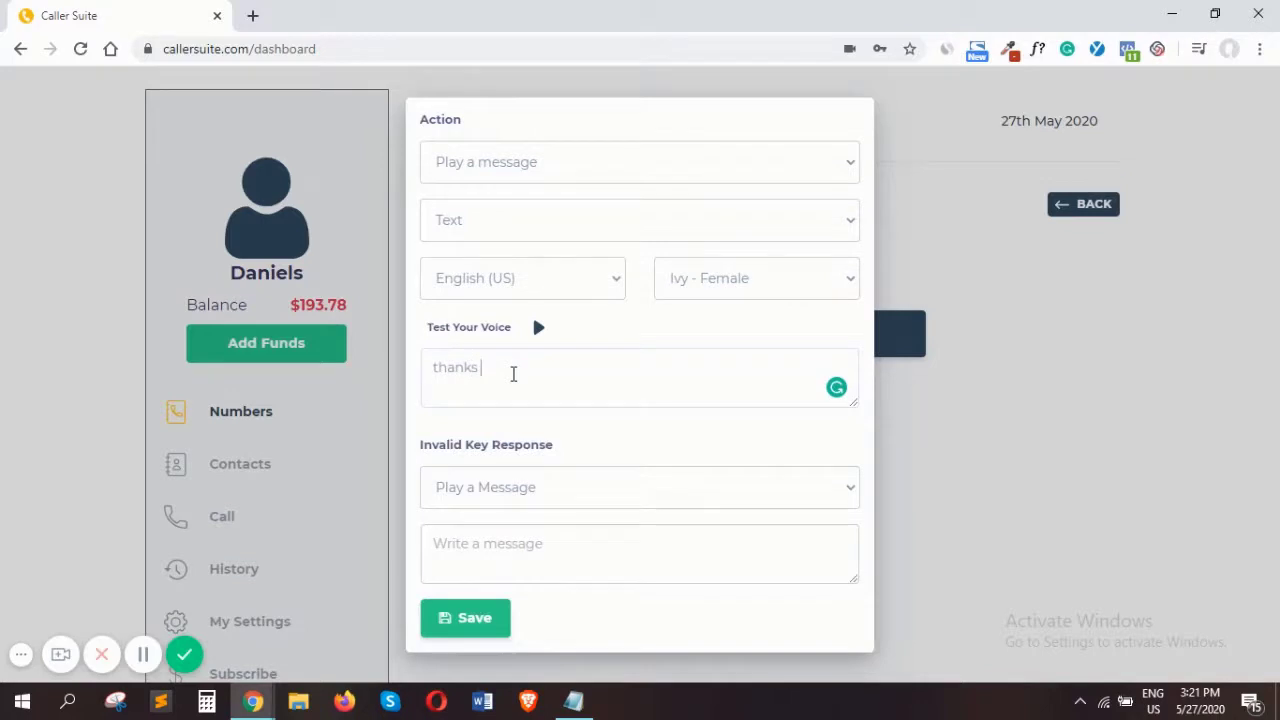
text(a)
text(a)
key(ctrl+a)
key(BackSpace)
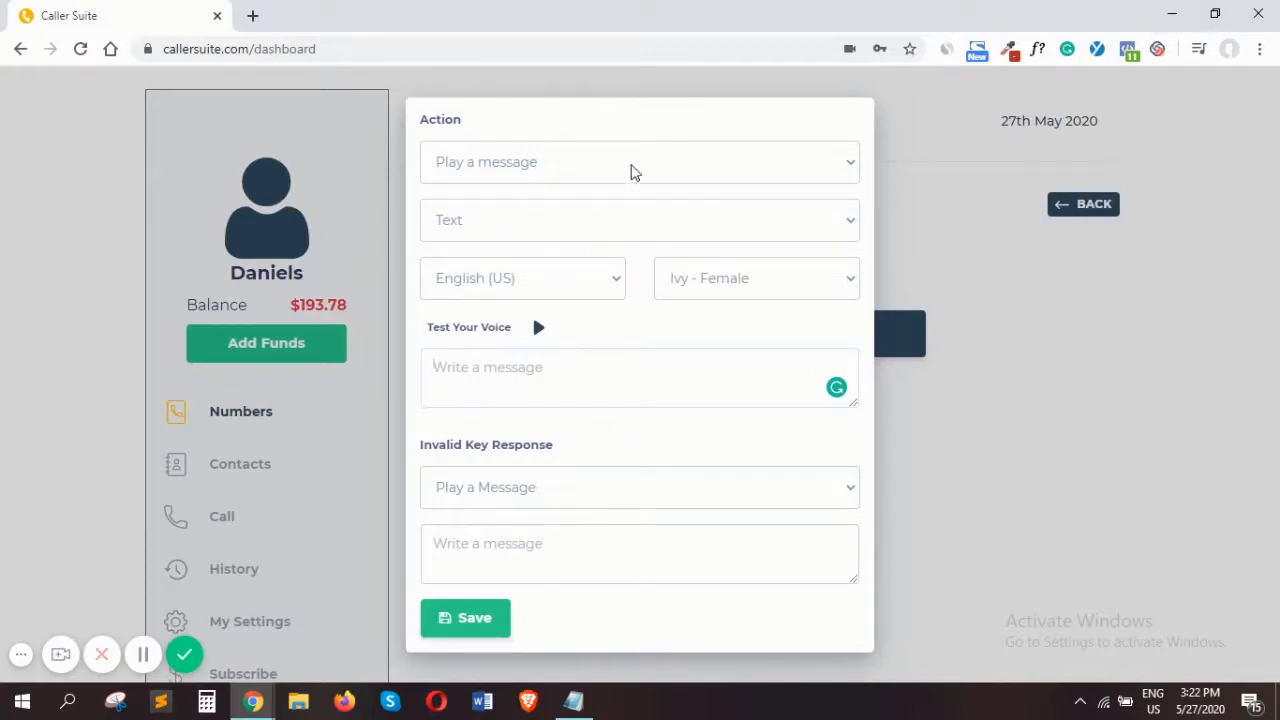
Set the welcome message to play audio and upload the "recorded ivr" MP3 file from Downloads
click(631, 172)
click(597, 192)
click(486, 280)
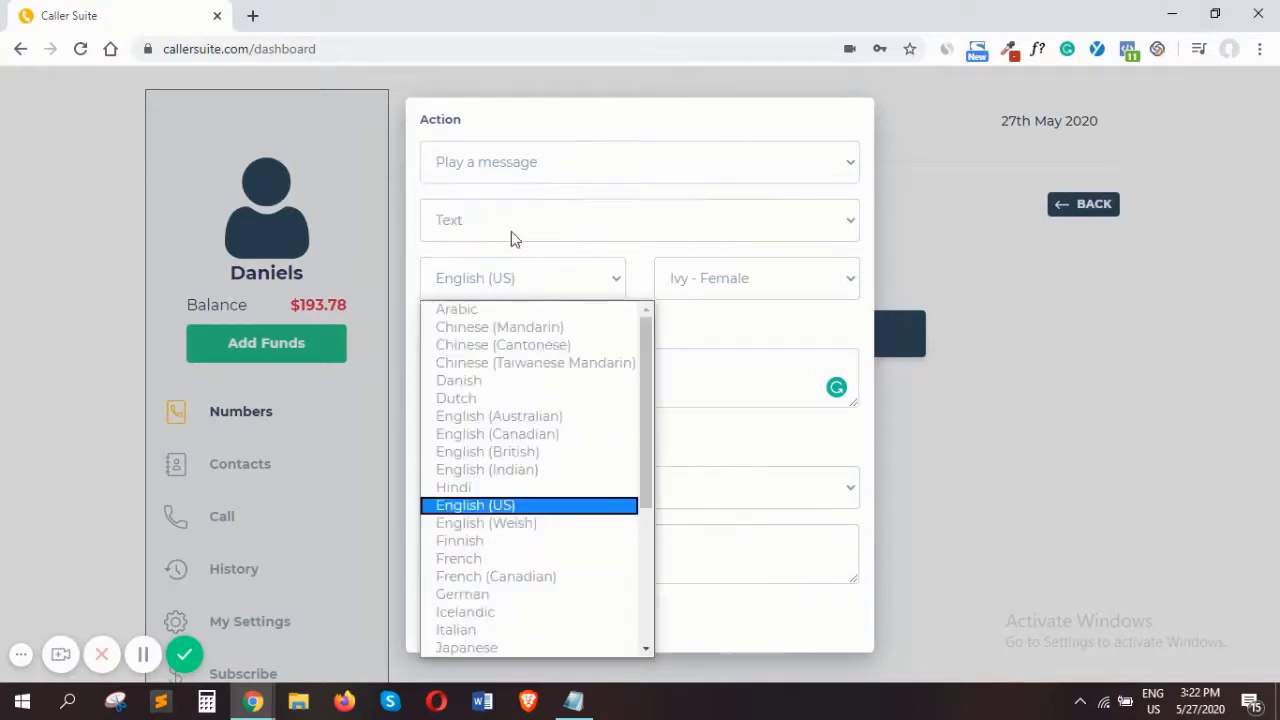
click(520, 231)
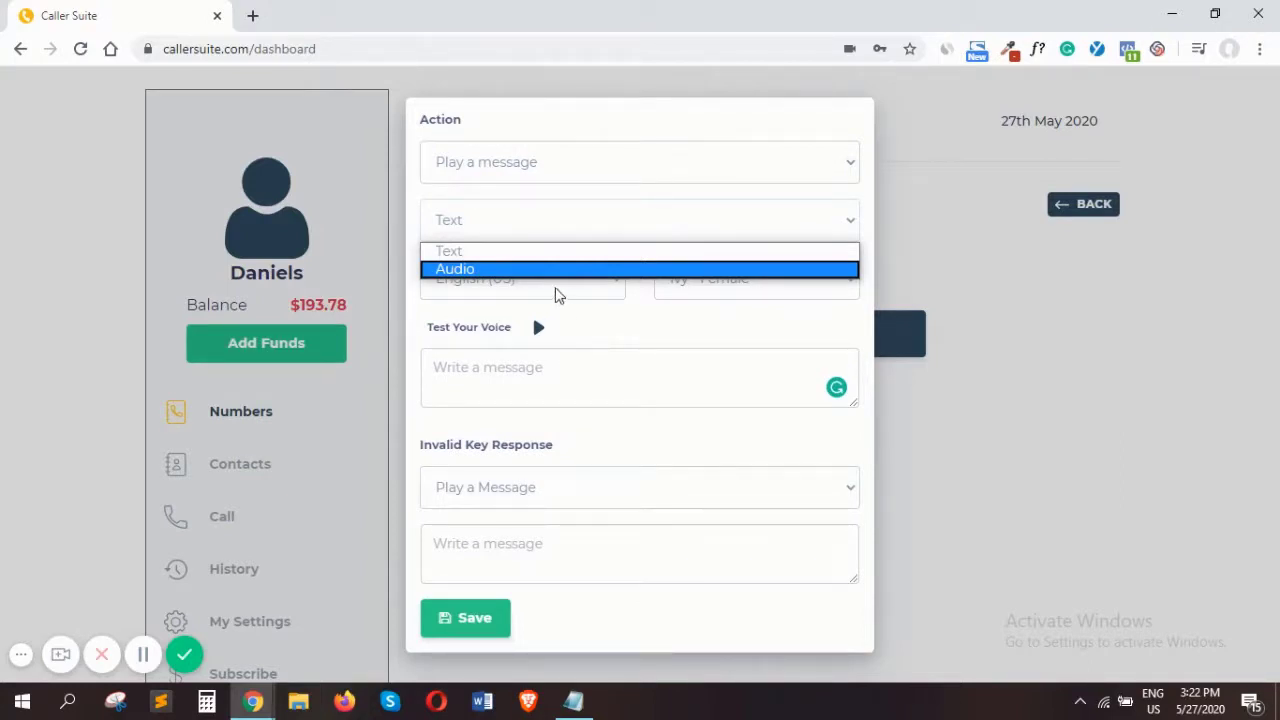
click(560, 272)
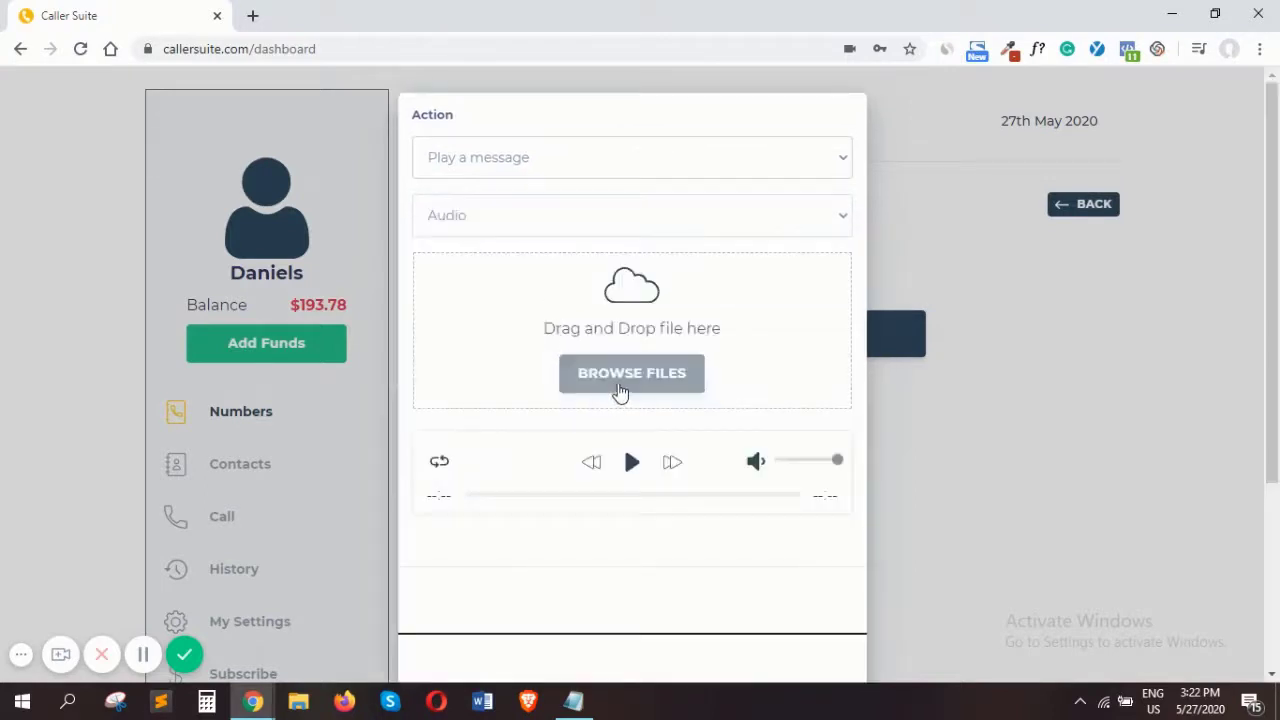
click(626, 384)
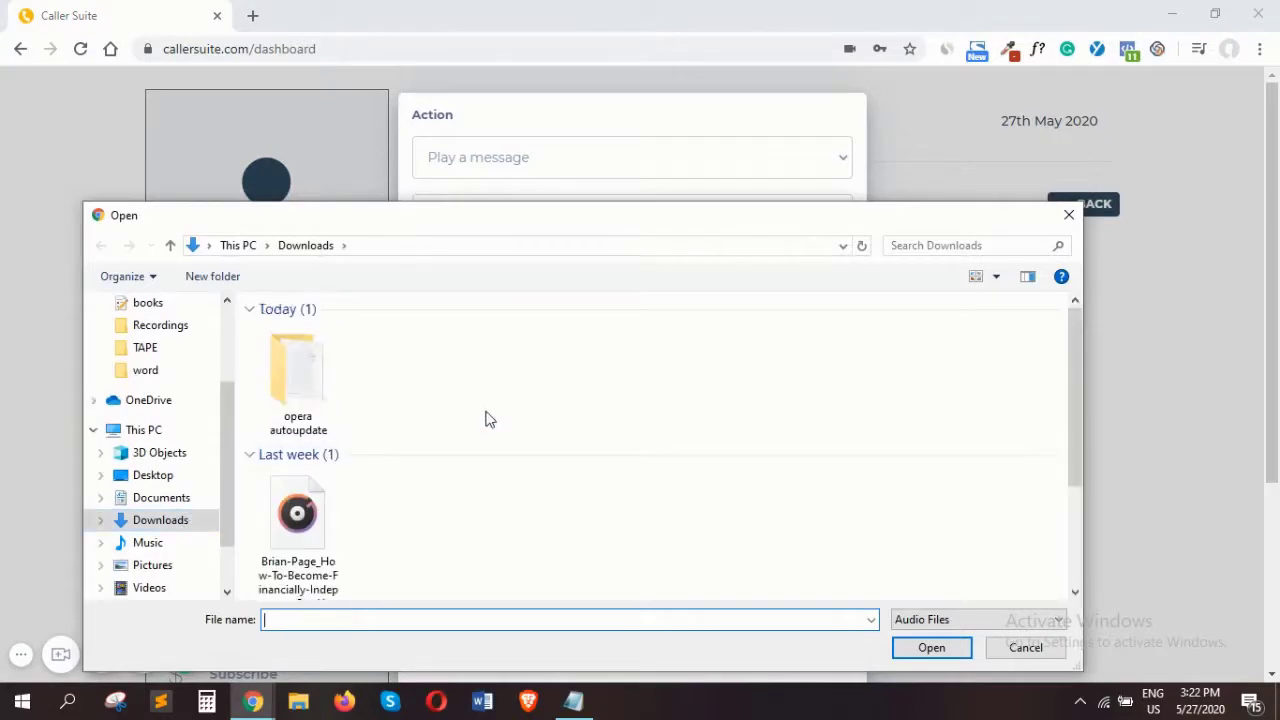
scroll(520, 421, down, 3)
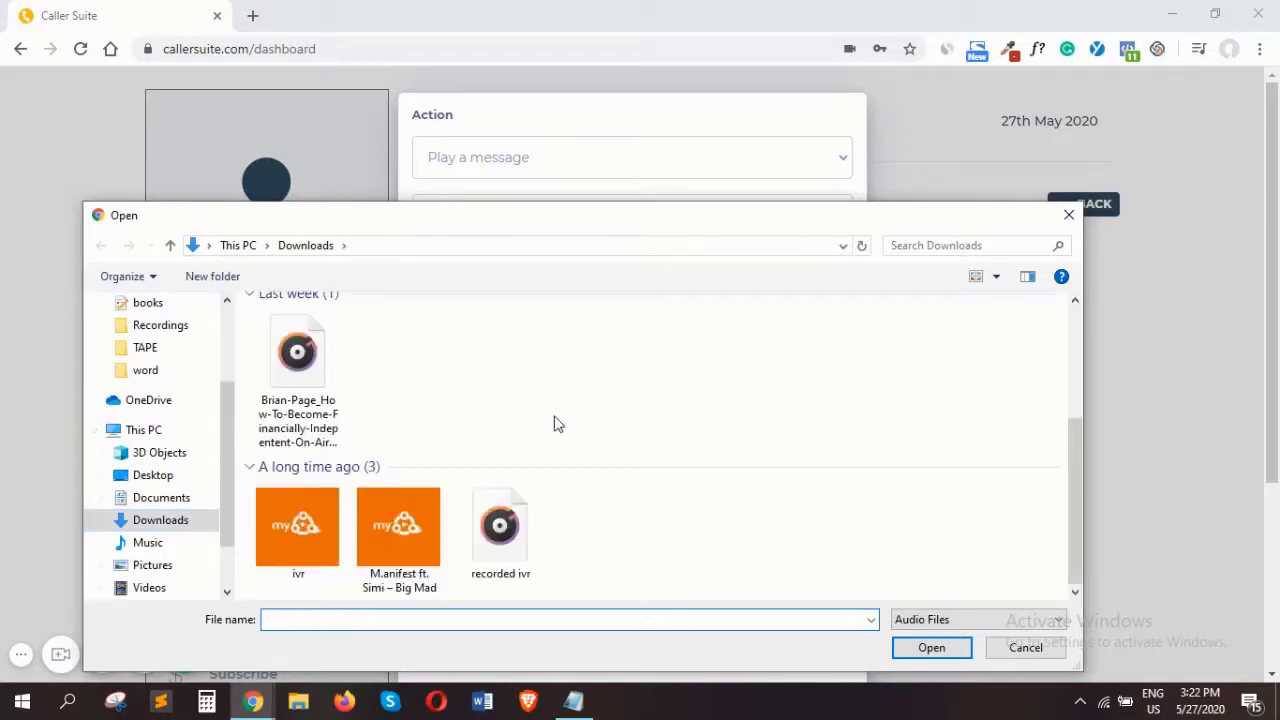
double_click(505, 530)
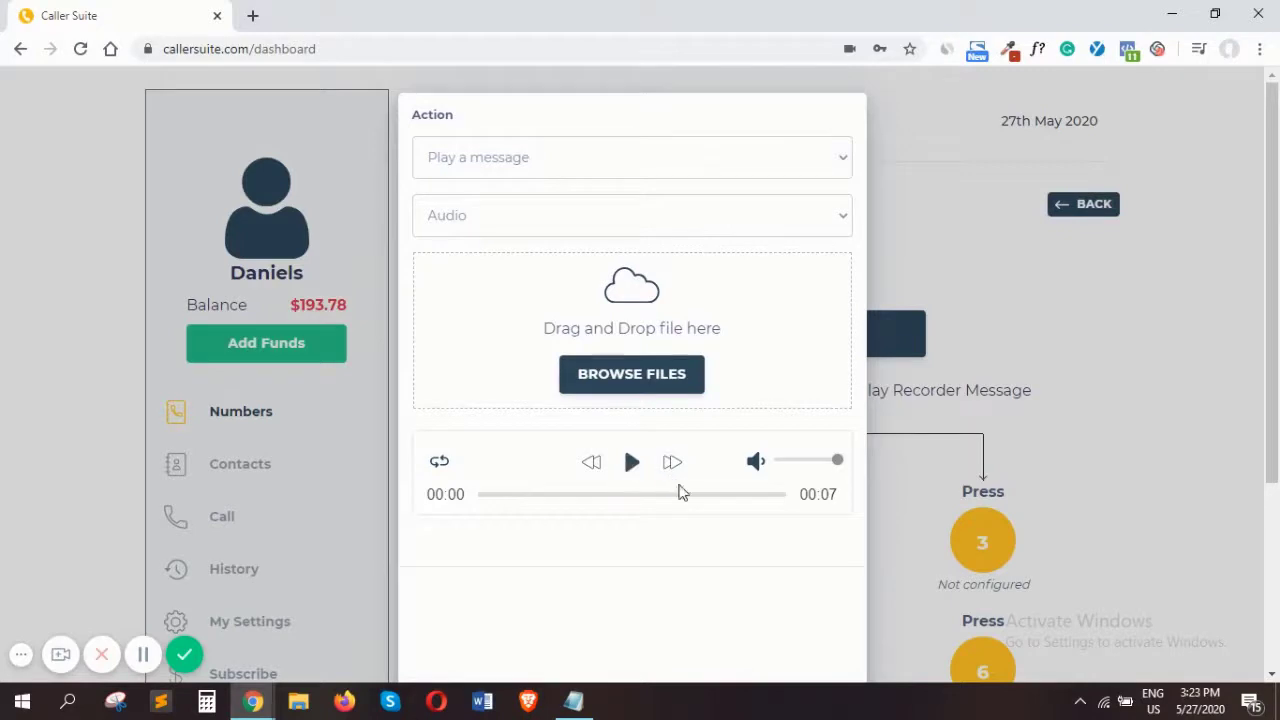
Review the Record and Invalid Key Response options, and close the welcome message settings
scroll(674, 540, down, 2)
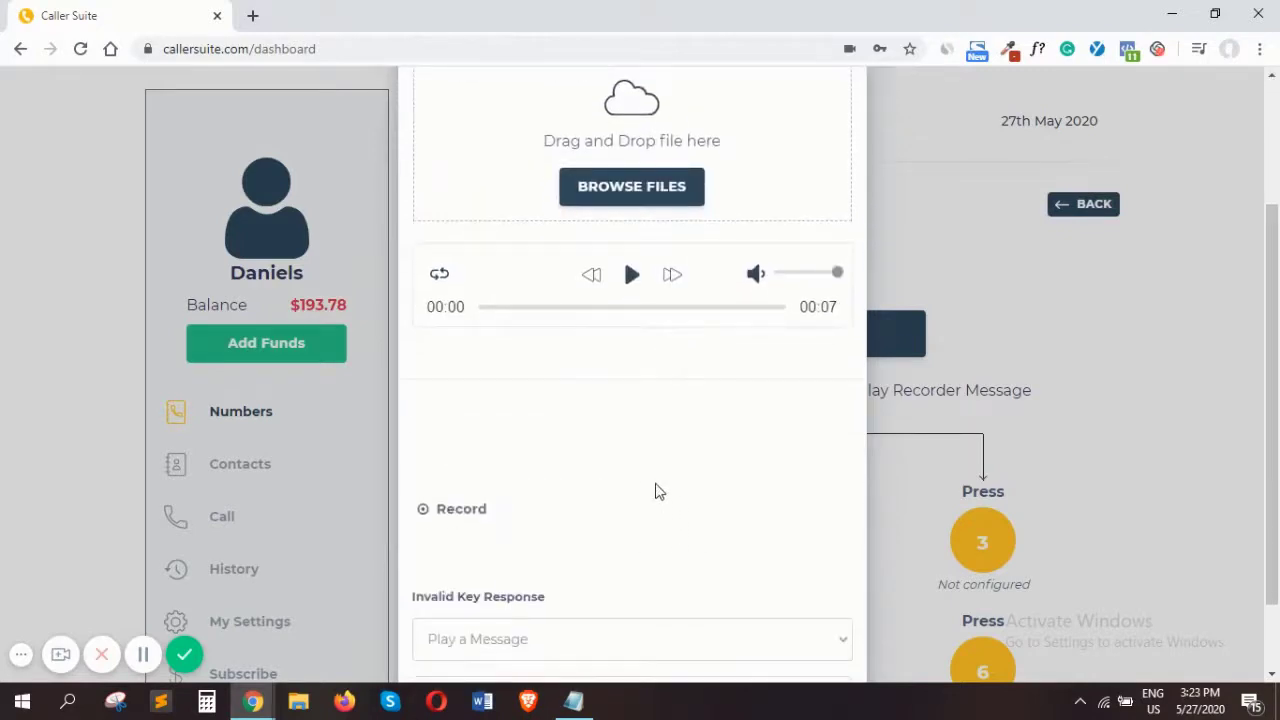
scroll(658, 495, down, 1)
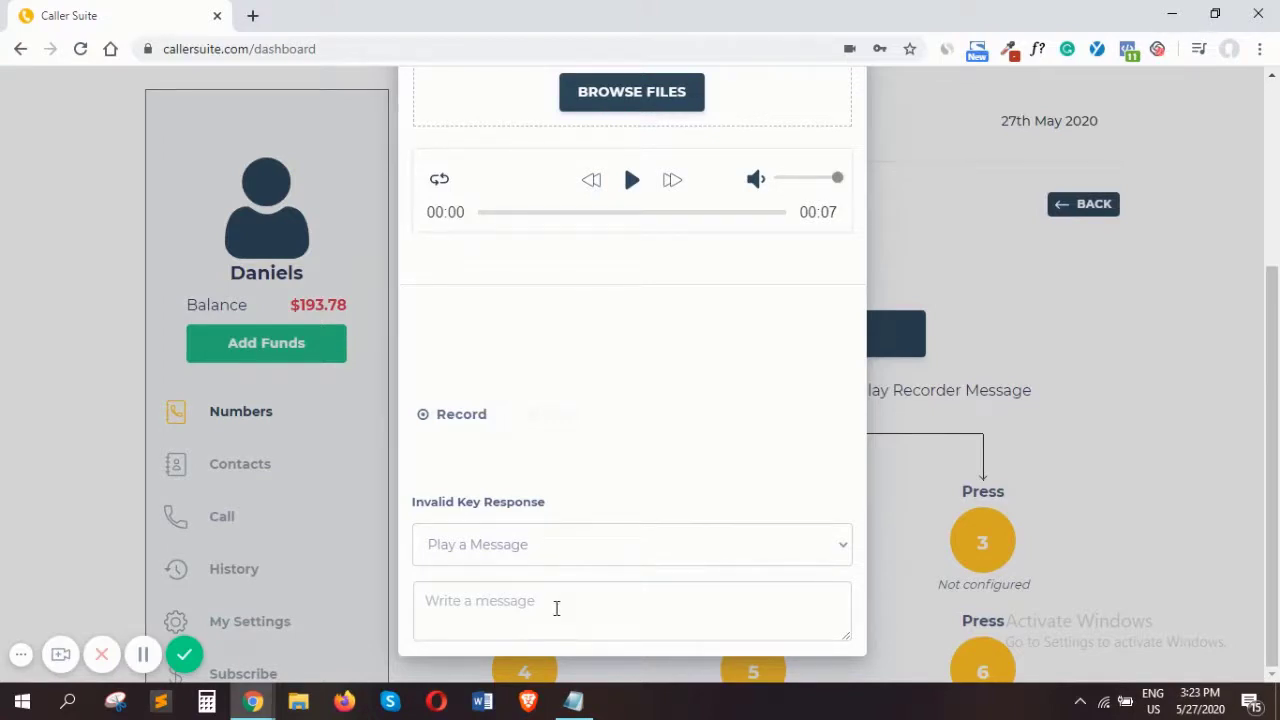
click(556, 608)
scroll(654, 371, up, 3)
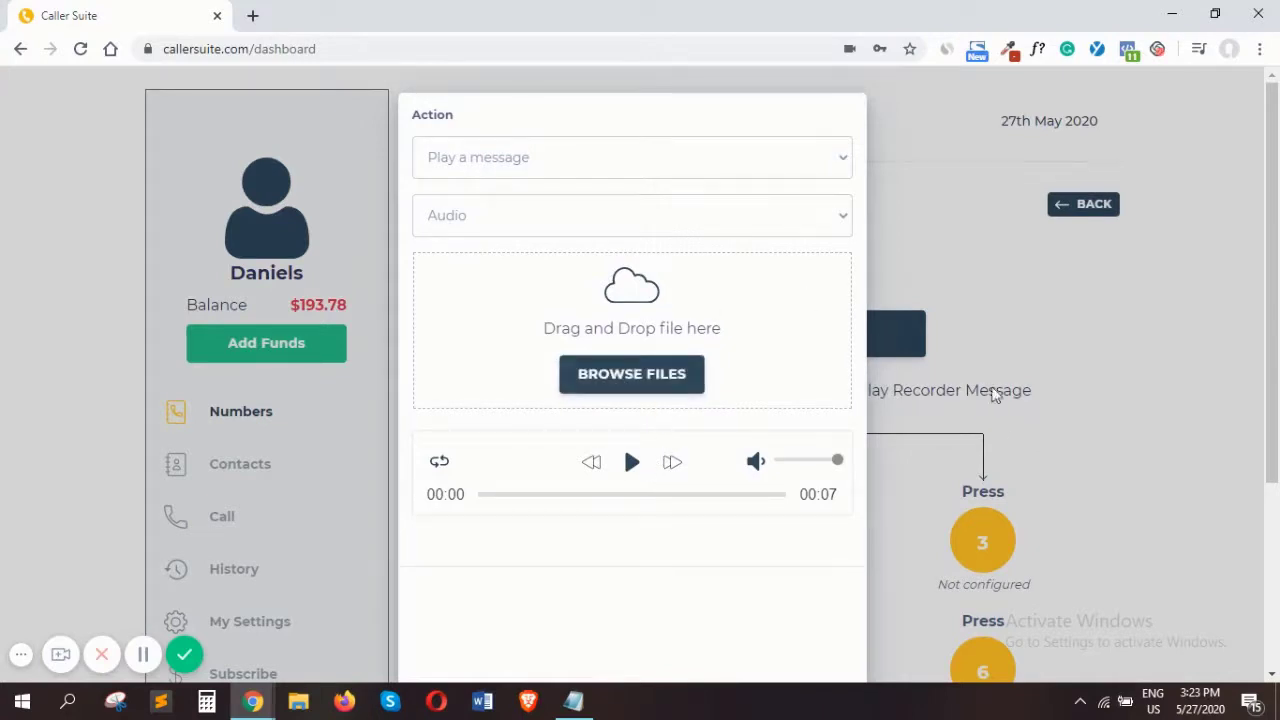
click(1084, 380)
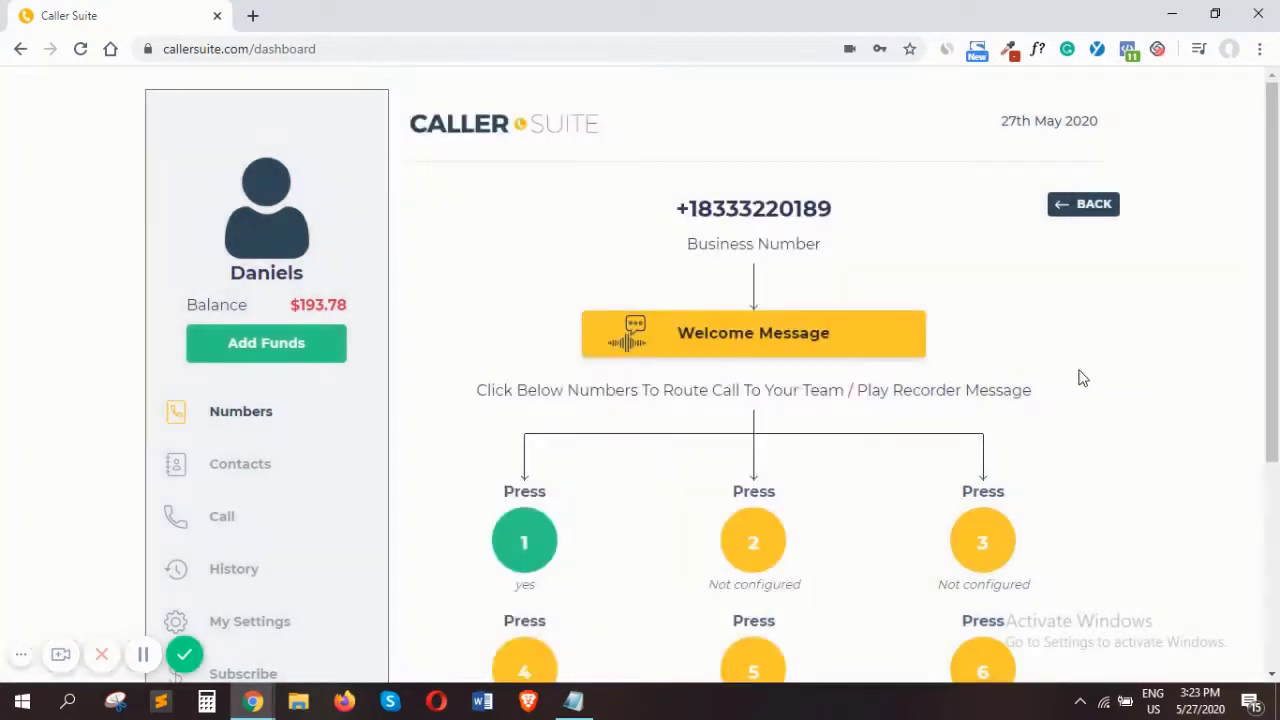
Open the settings of keypad option 1 and set its action to Redirect to a number
scroll(1081, 378, down, 2)
scroll(1046, 317, up, 2)
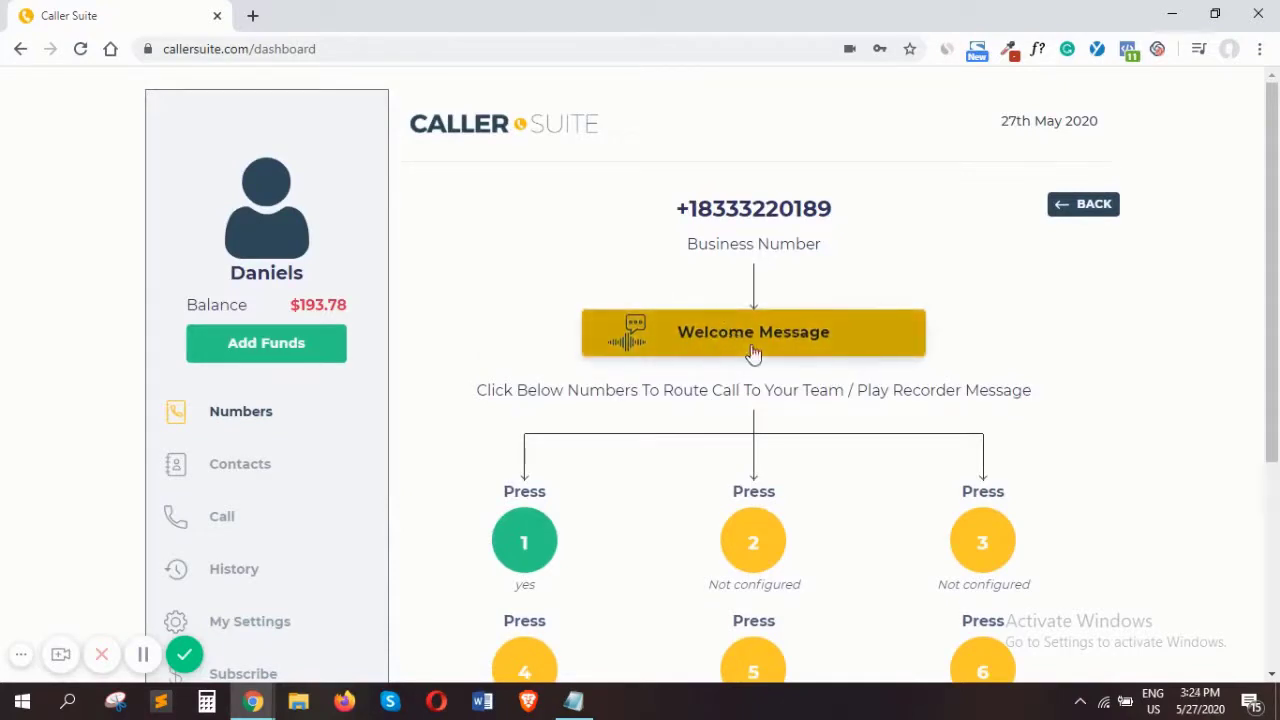
scroll(753, 355, down, 2)
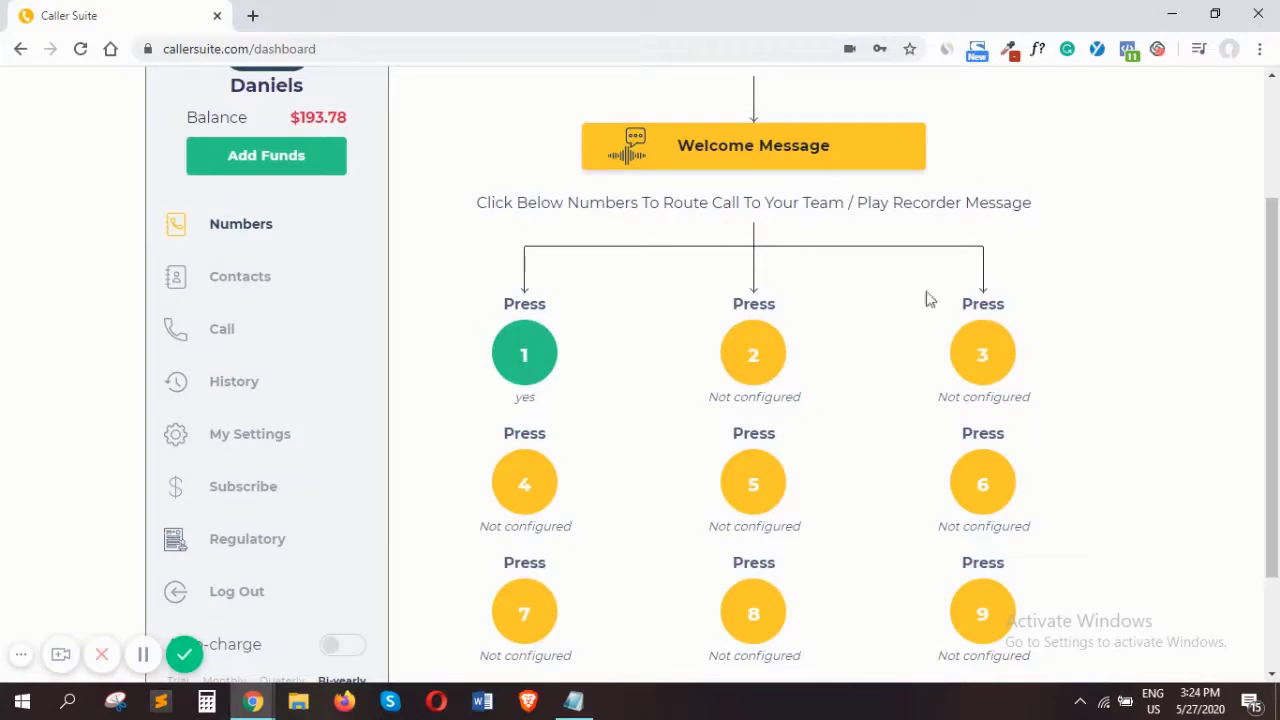
scroll(820, 230, up, 1)
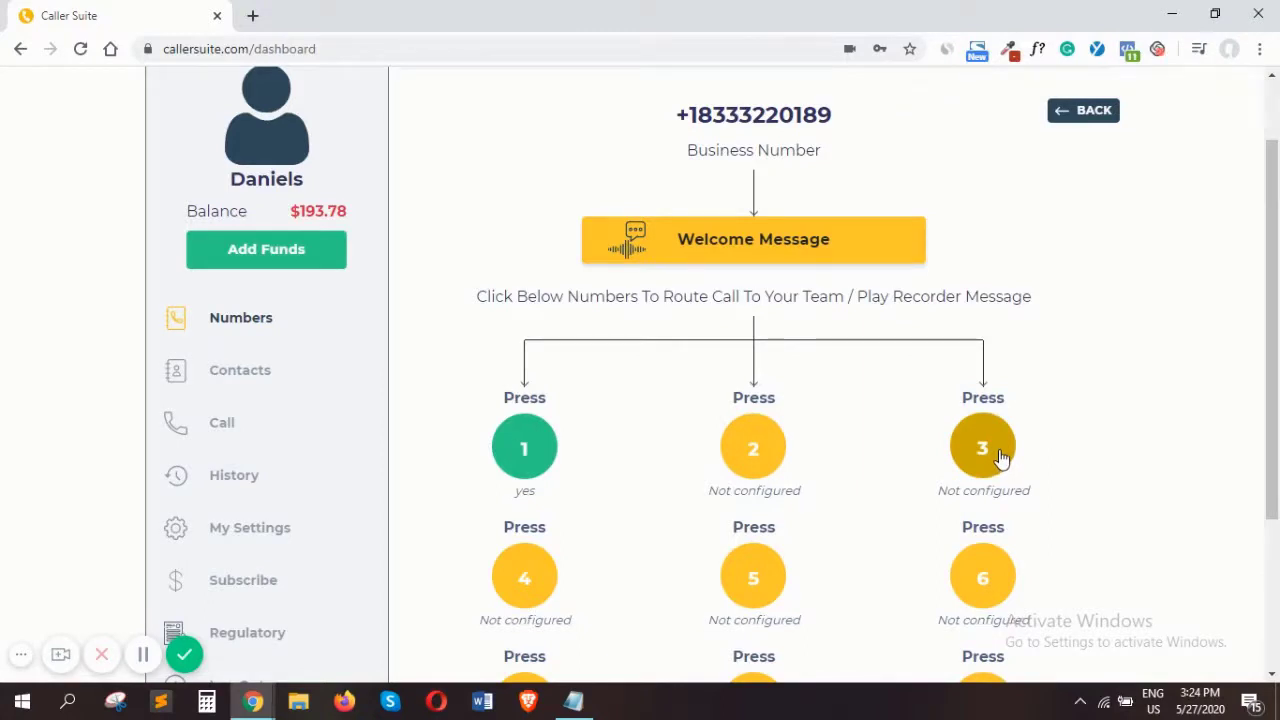
click(540, 456)
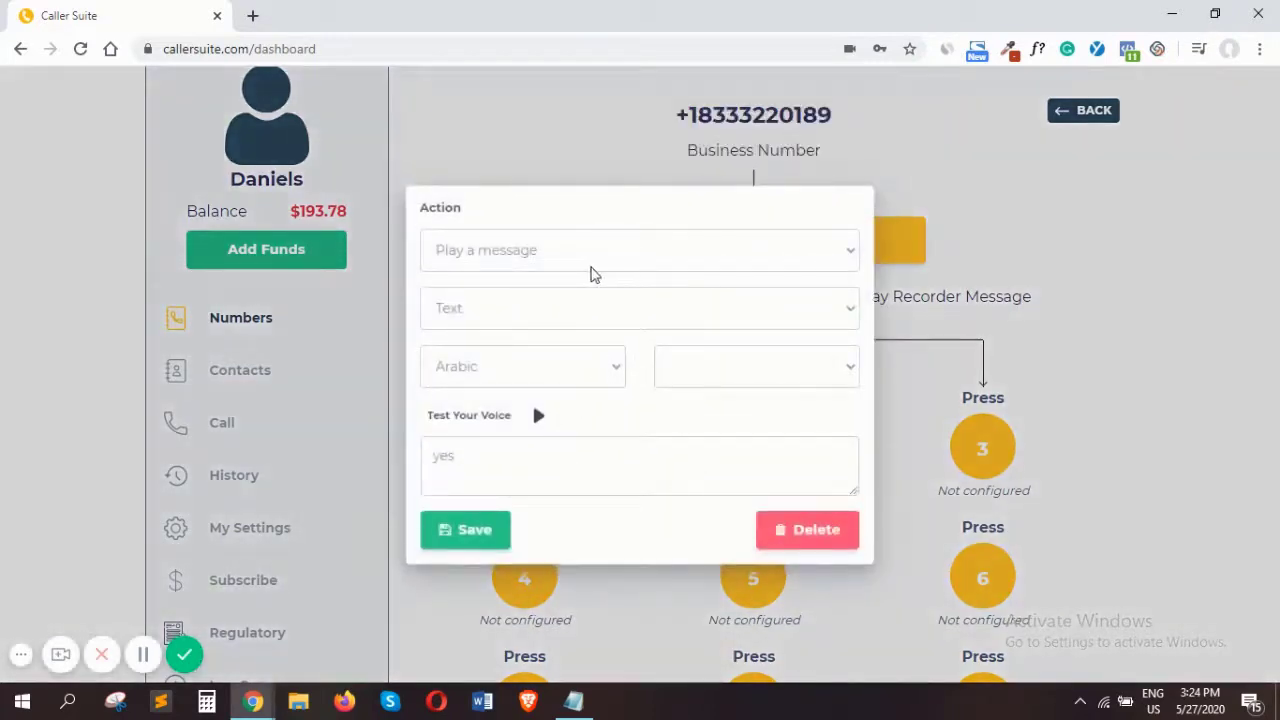
click(701, 264)
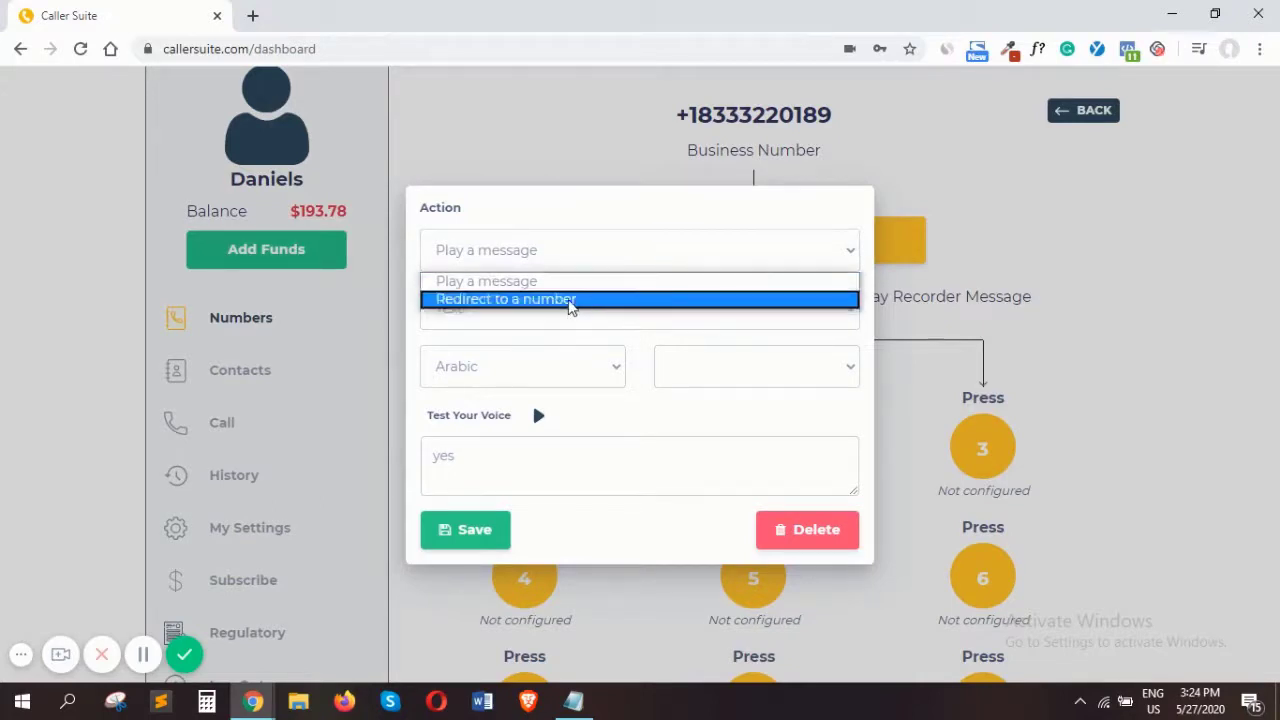
click(570, 300)
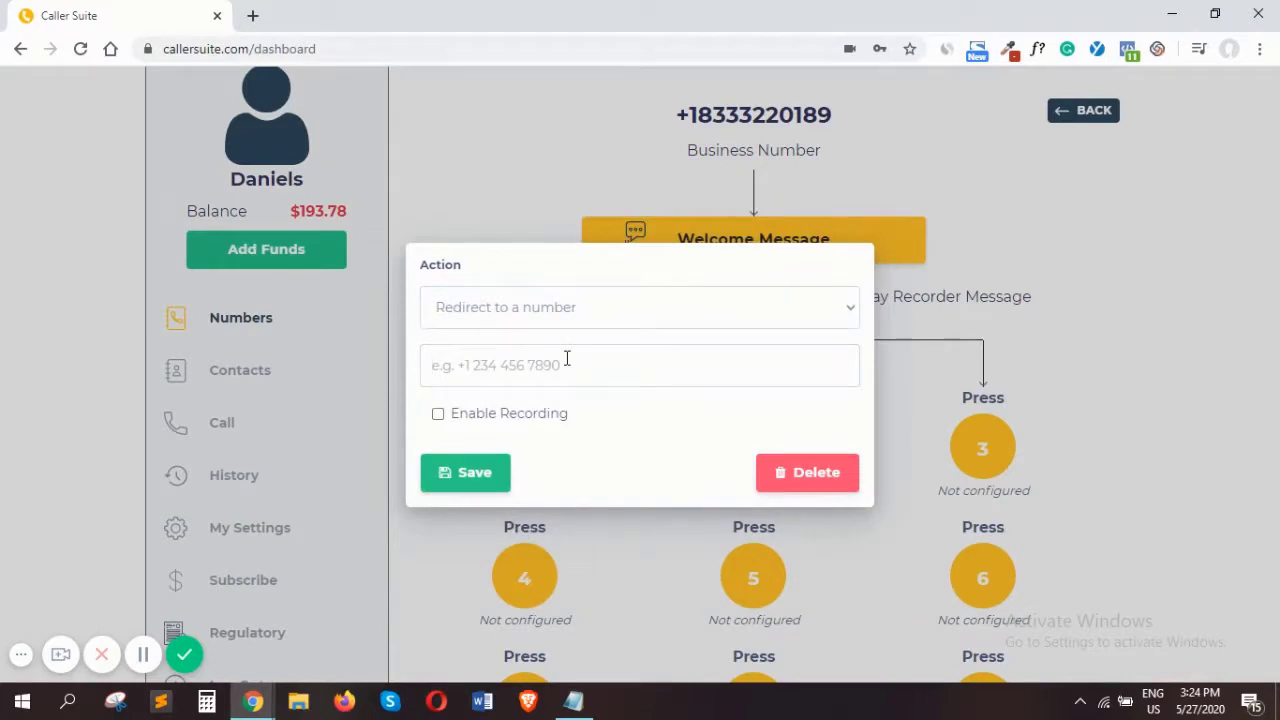
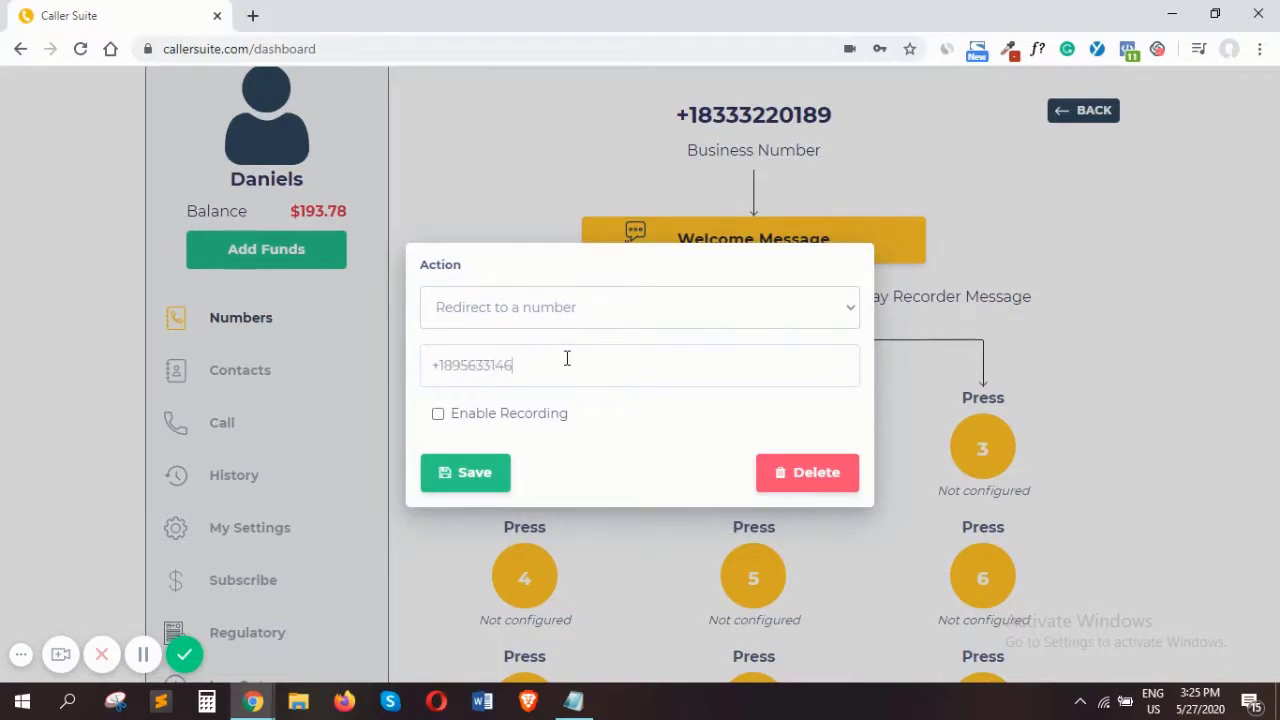
Enter a +1 phone number as the redirect destination for keypad option 1 and try to save it
click(462, 483)
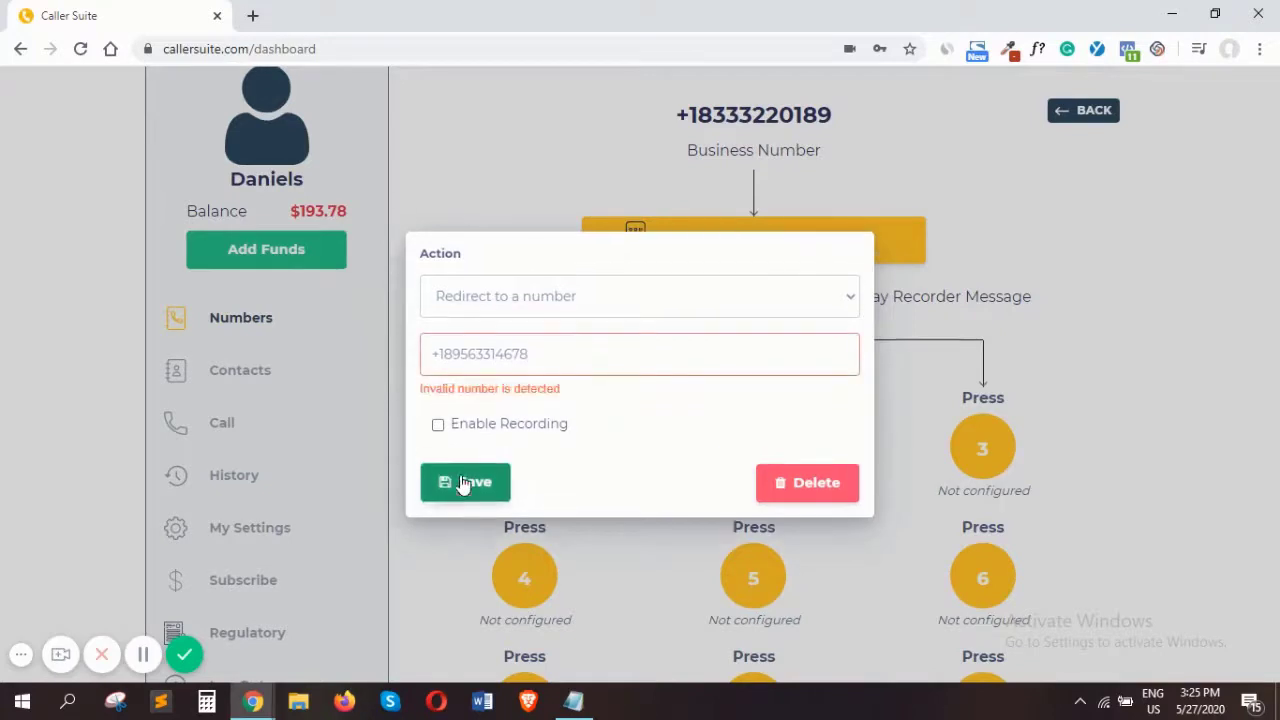
Replace the redirect destination of keypad option 1 with a +90 phone number, leave recording disabled, and save
click(541, 357)
key(BackSpace)
key(BackSpace)
key(BackSpace)
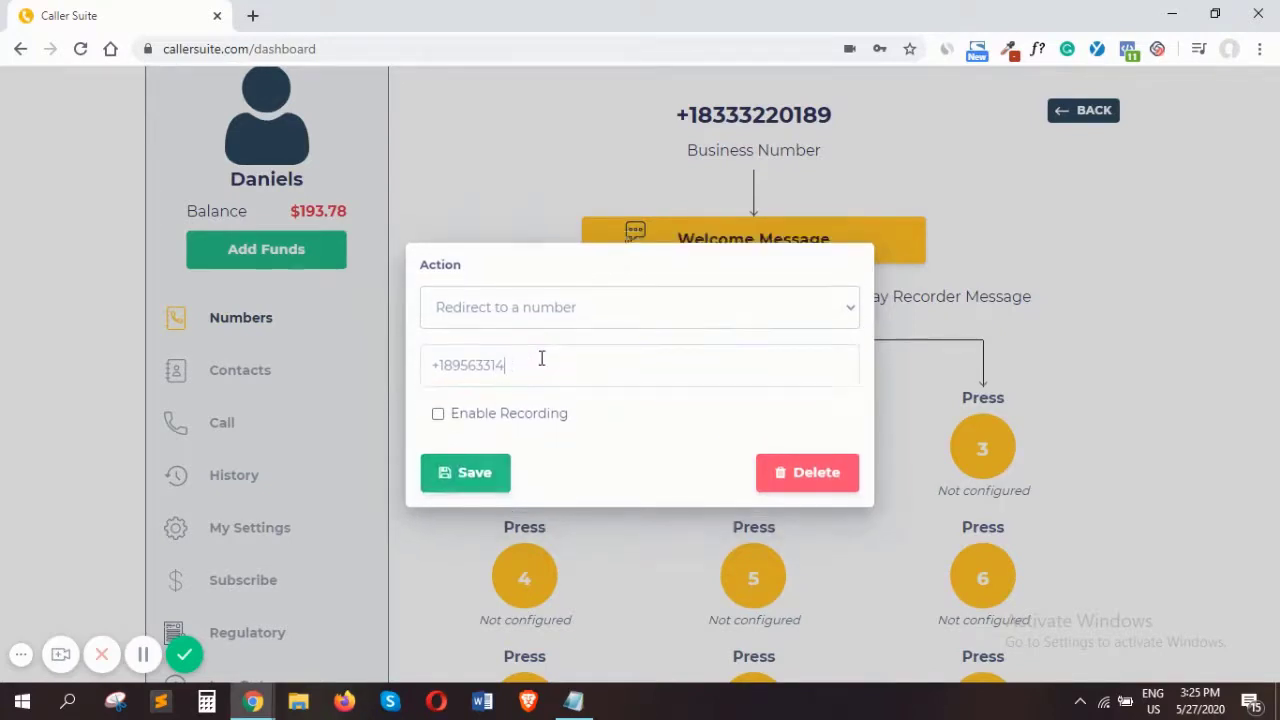
key(BackSpace)
key(BackSpace)
key(BackSpace)
key(BackSpace)
key(BackSpace)
click(440, 416)
click(438, 413)
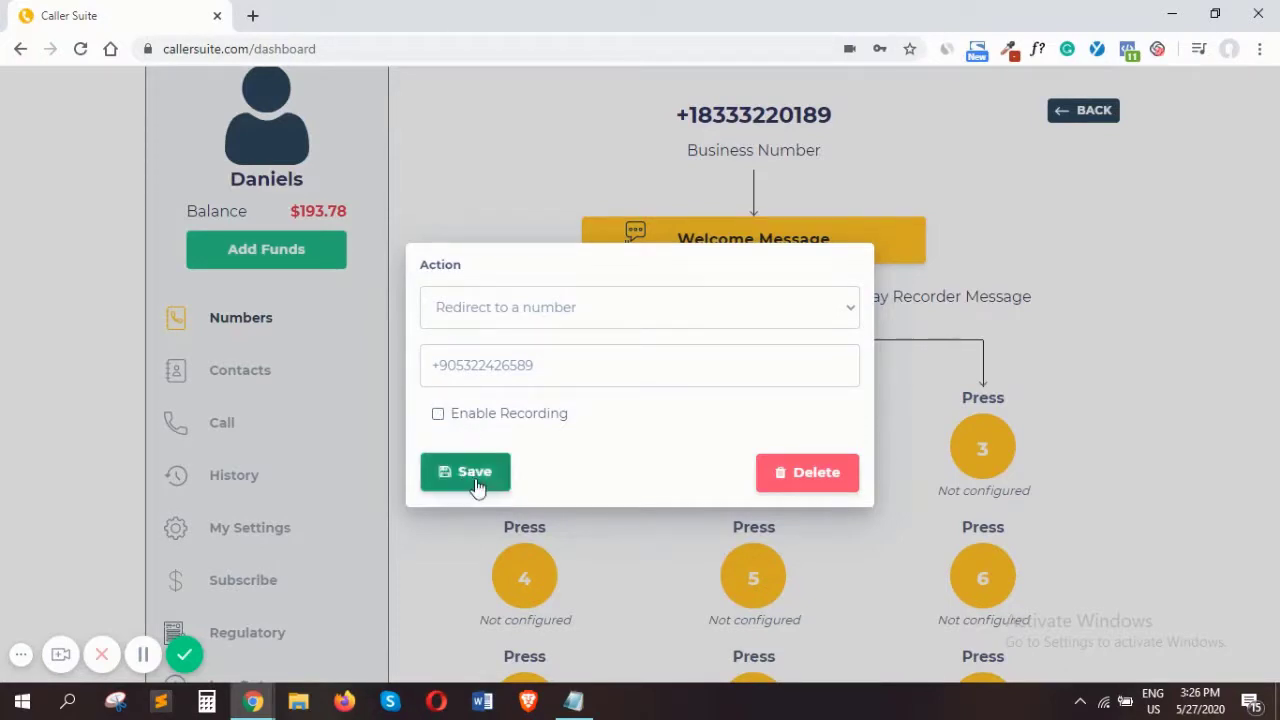
click(477, 484)
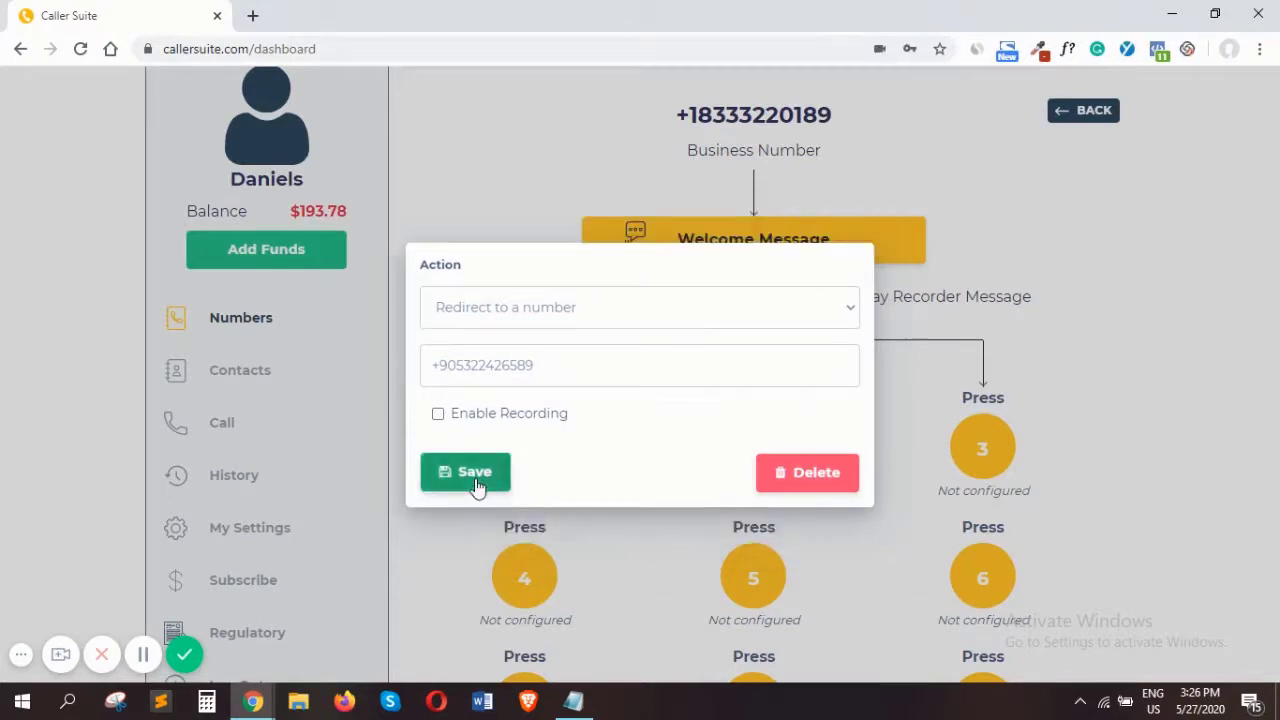
click(935, 319)
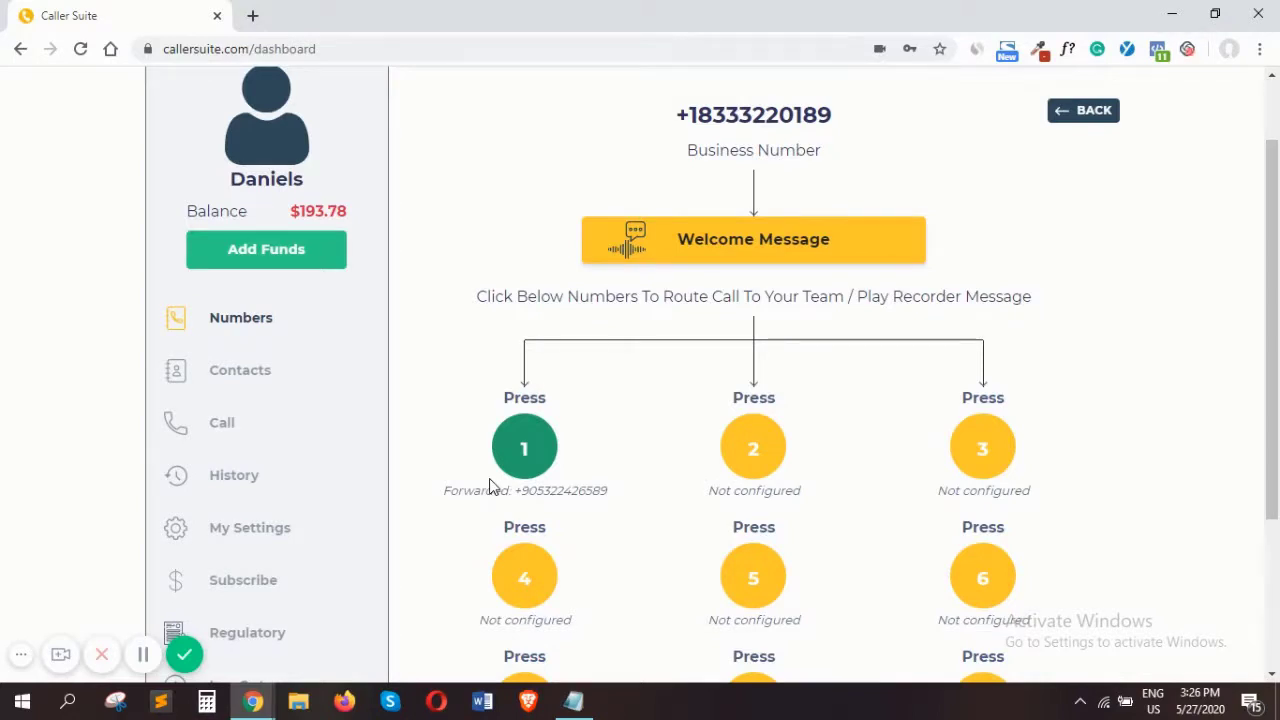
double_click(595, 490)
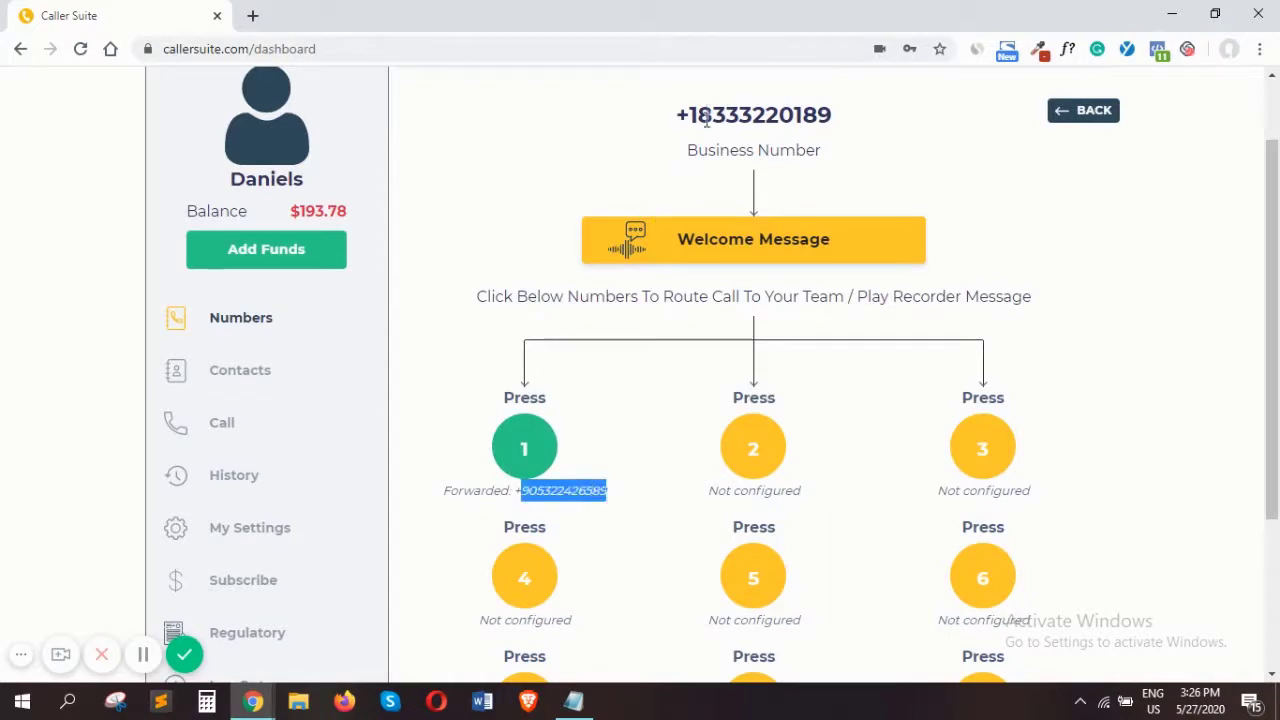
click(628, 420)
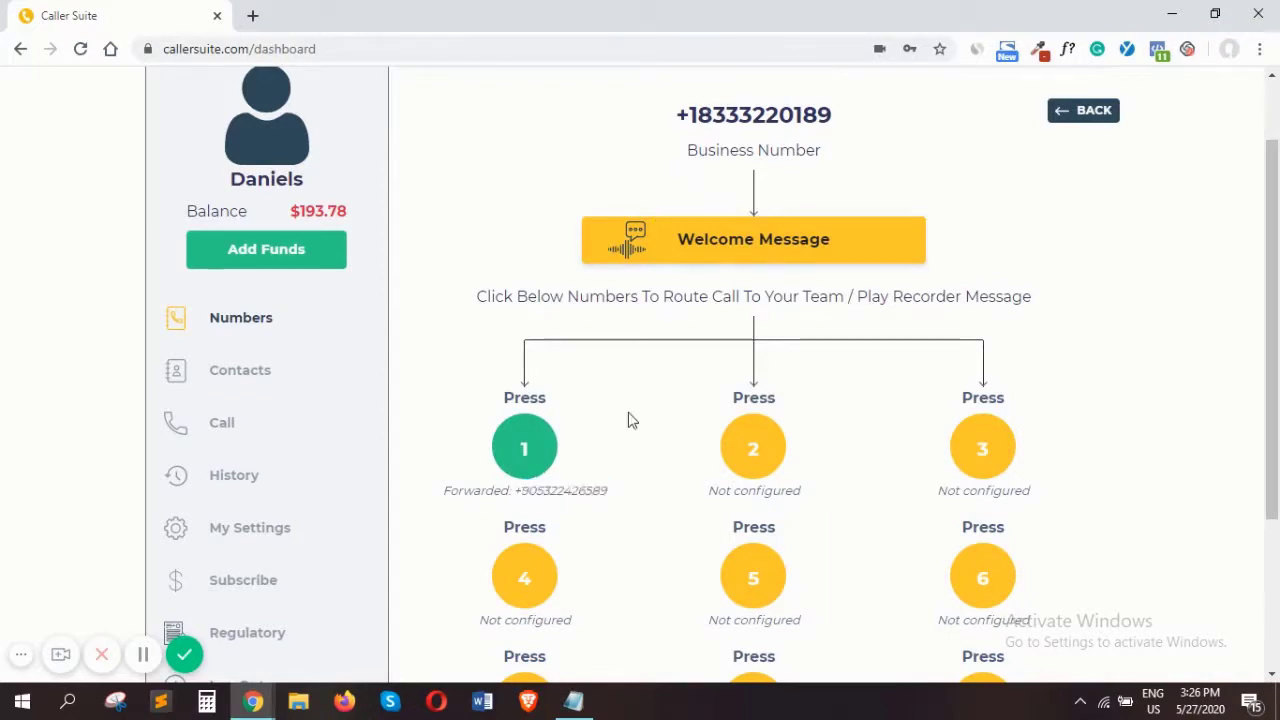
Try to redirect keypad option 2 to a +44 phone number with recording disabled, and close its settings
click(766, 460)
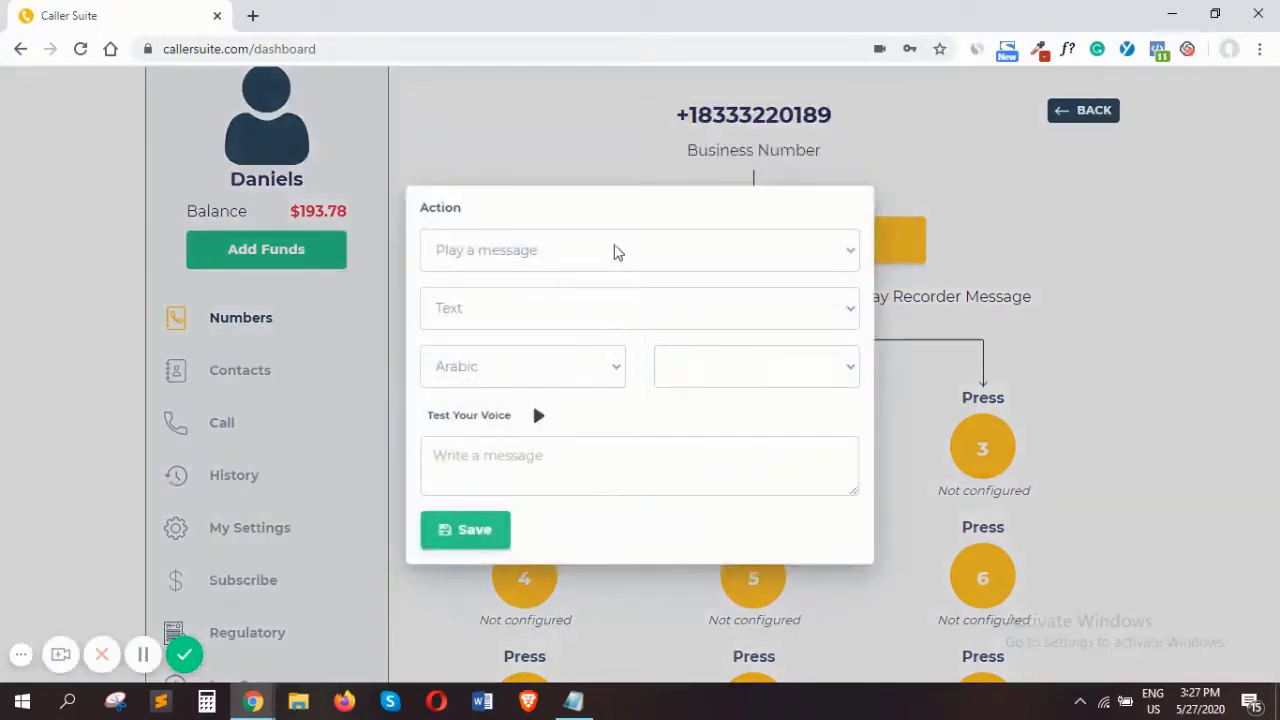
click(617, 252)
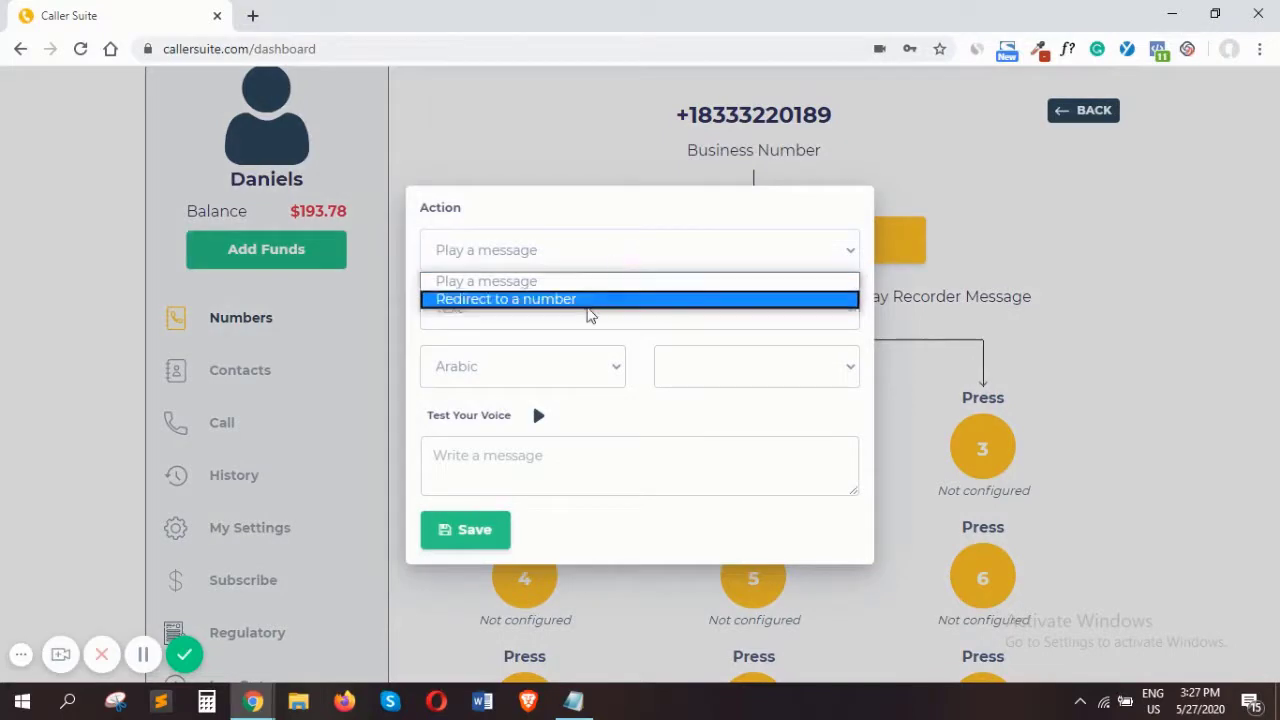
click(587, 304)
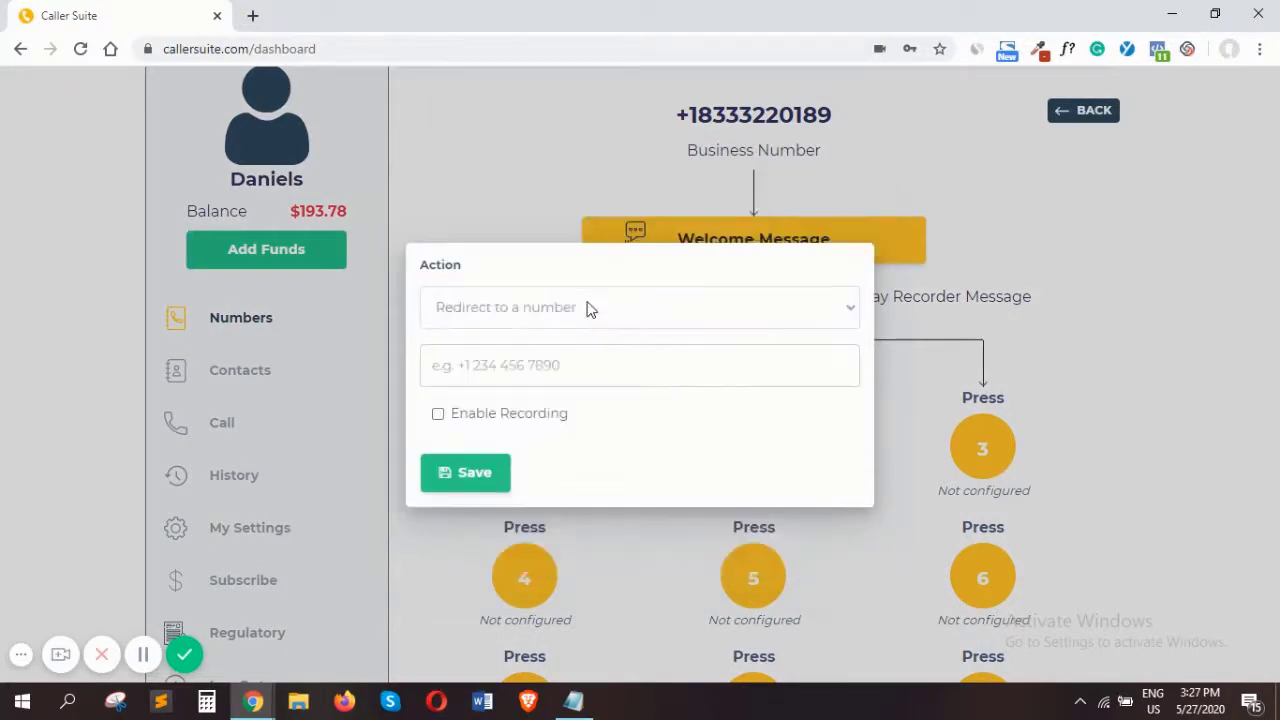
click(564, 362)
text(+)
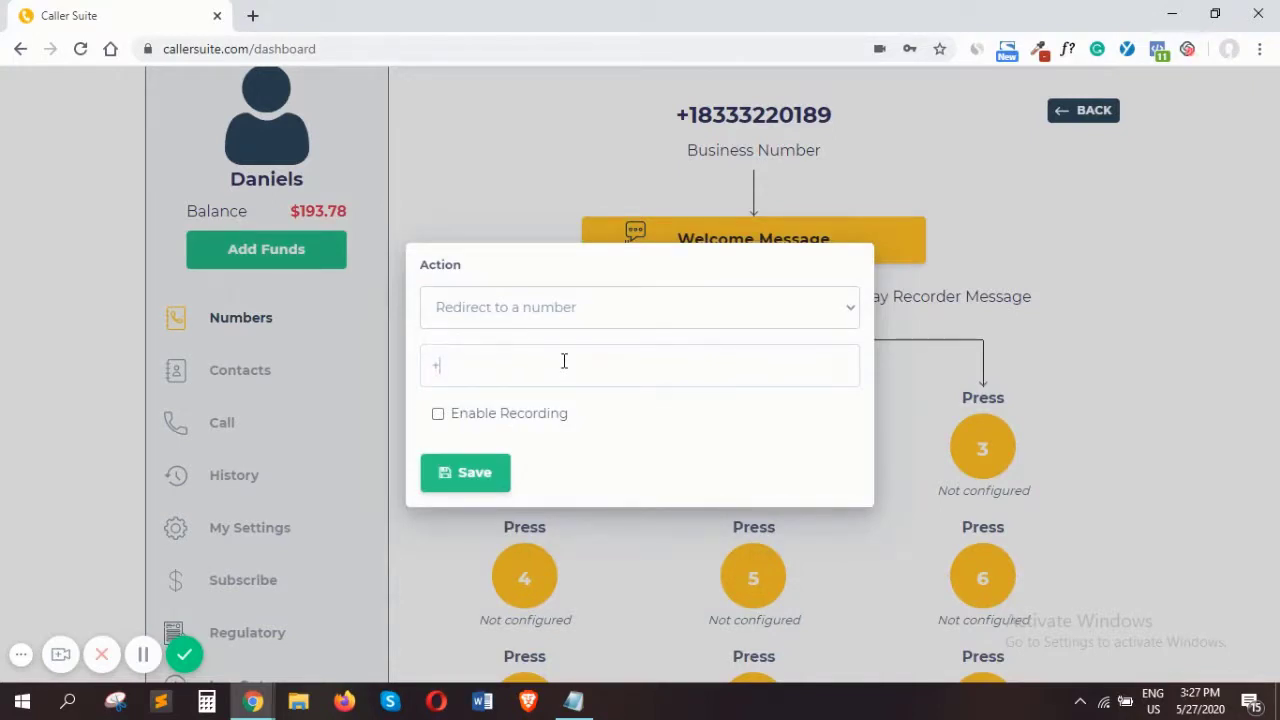
text(44894322)
click(443, 460)
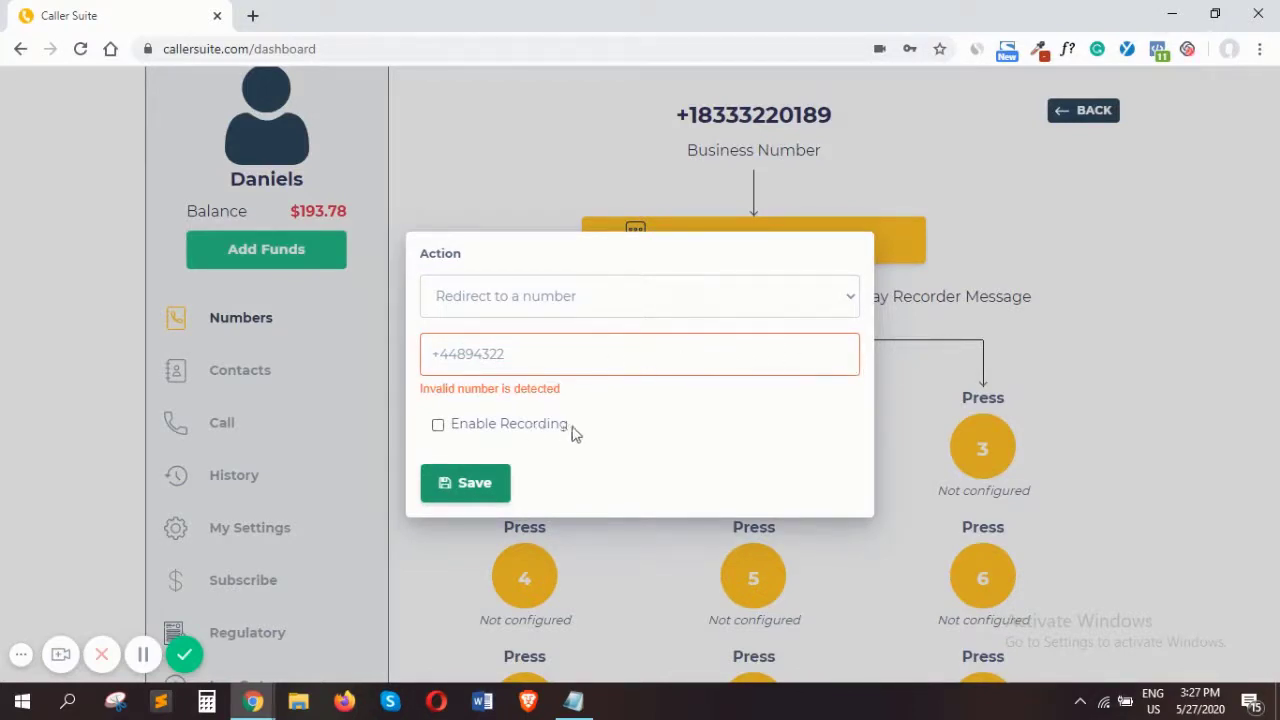
click(1000, 337)
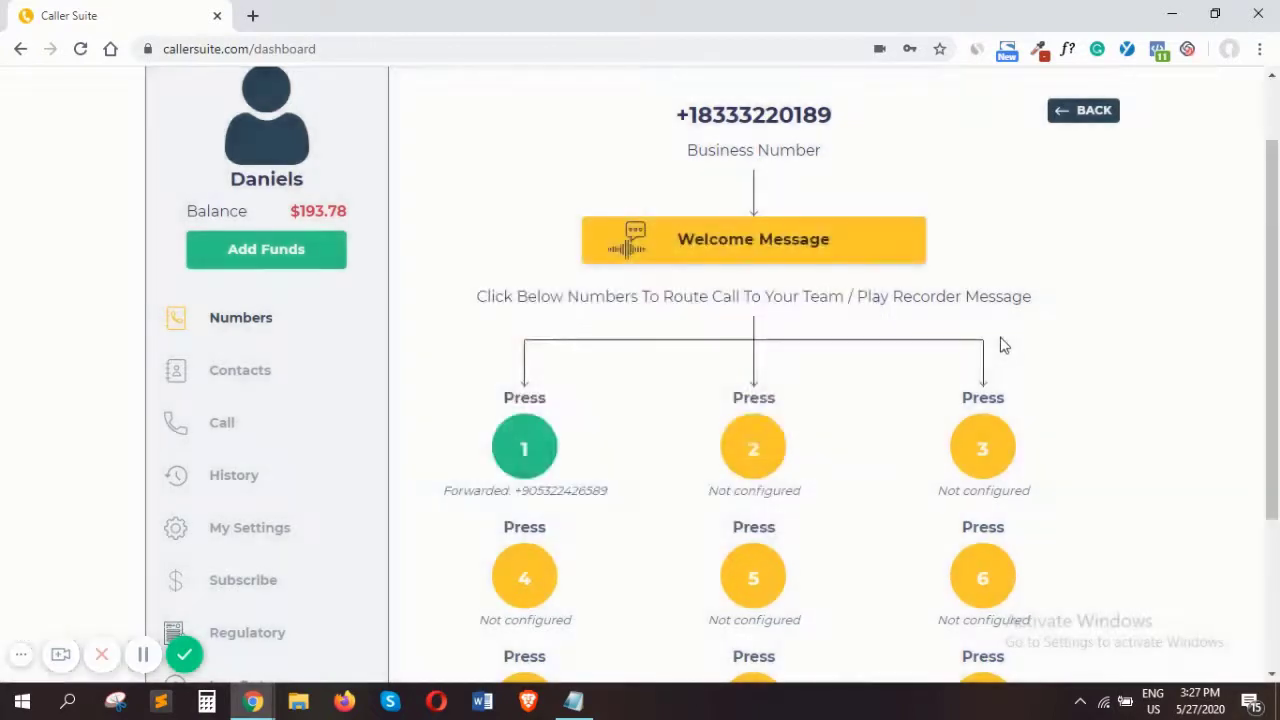
Try out the Redirect to a number action for keypad option 3, switch it to Play a message, and enter the message "sorry, im"
click(984, 449)
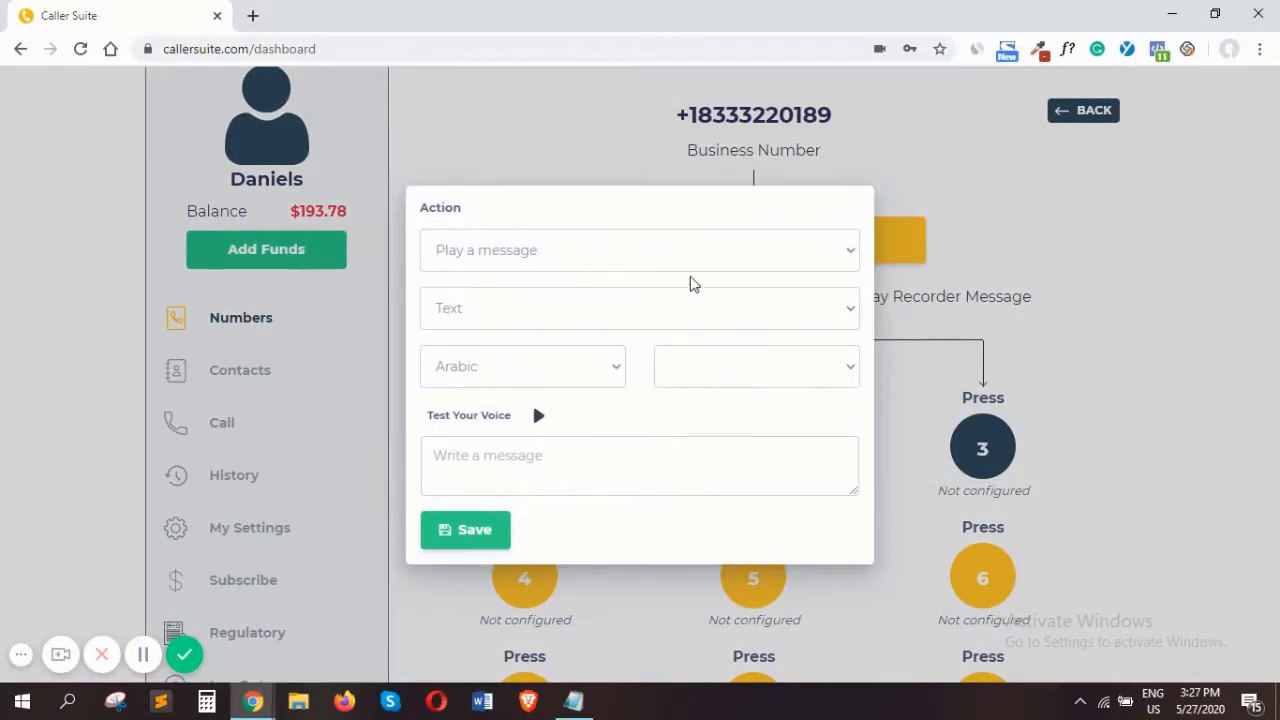
click(716, 255)
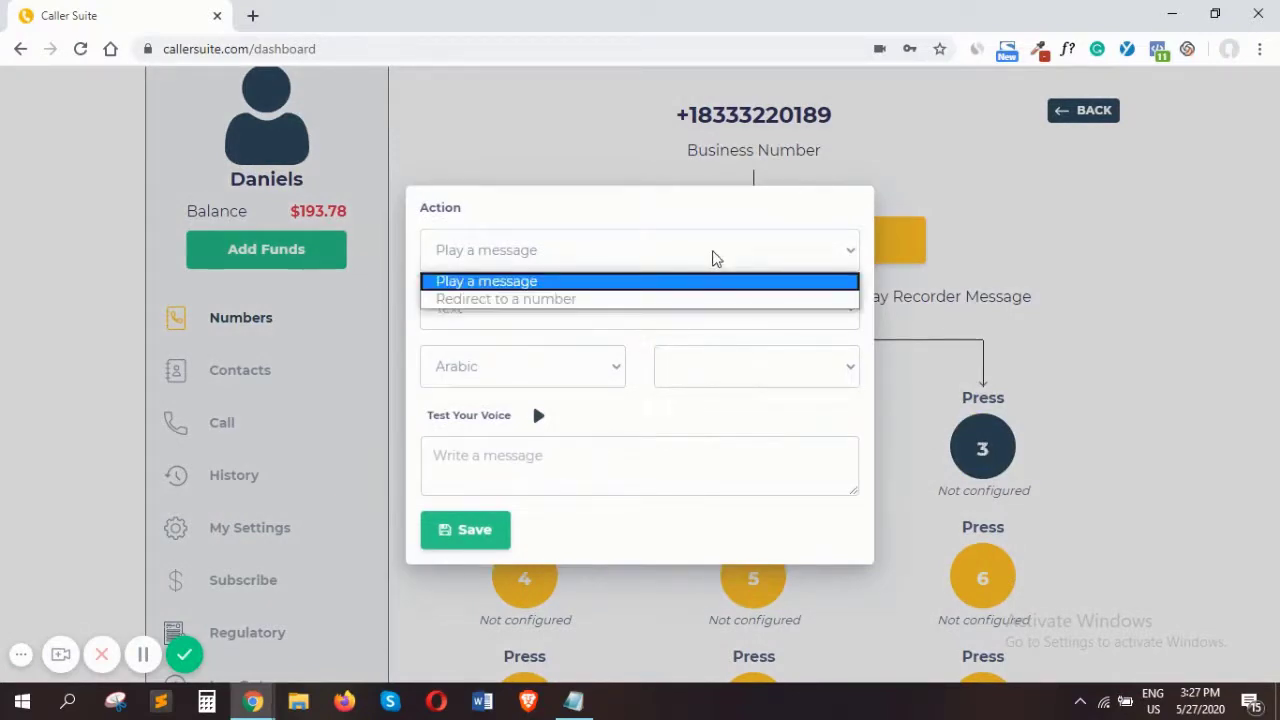
click(649, 299)
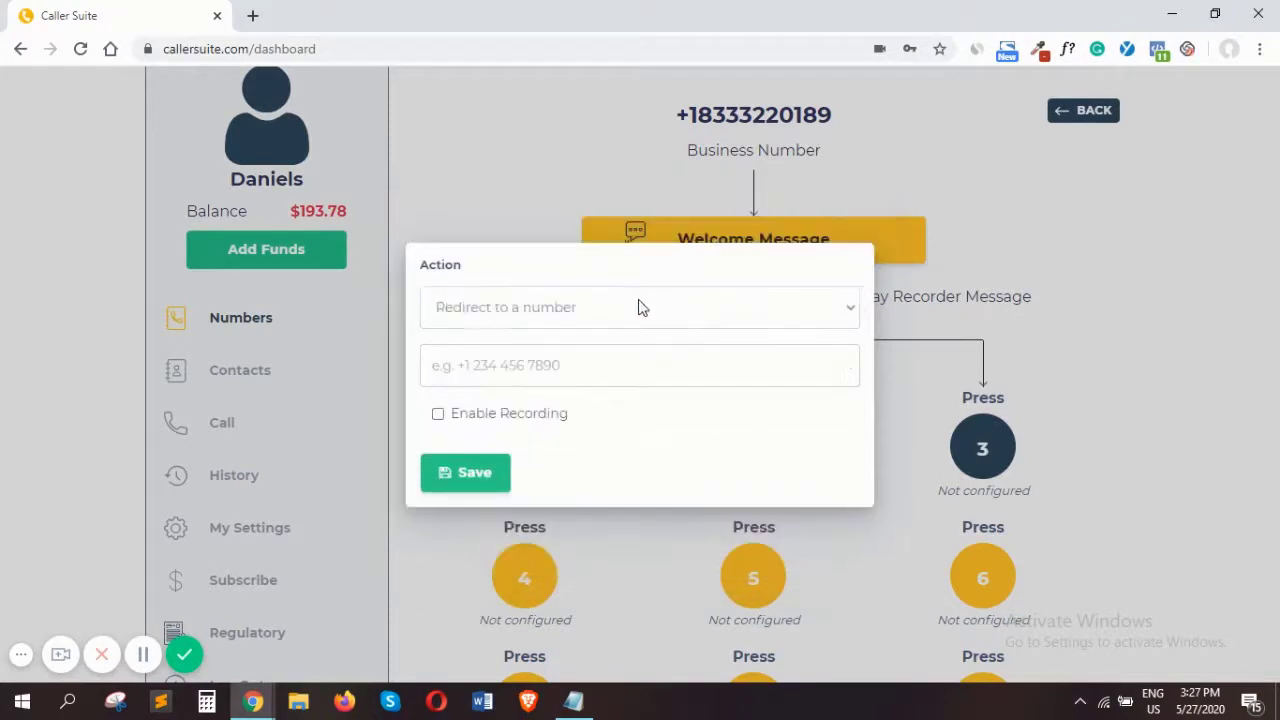
click(710, 318)
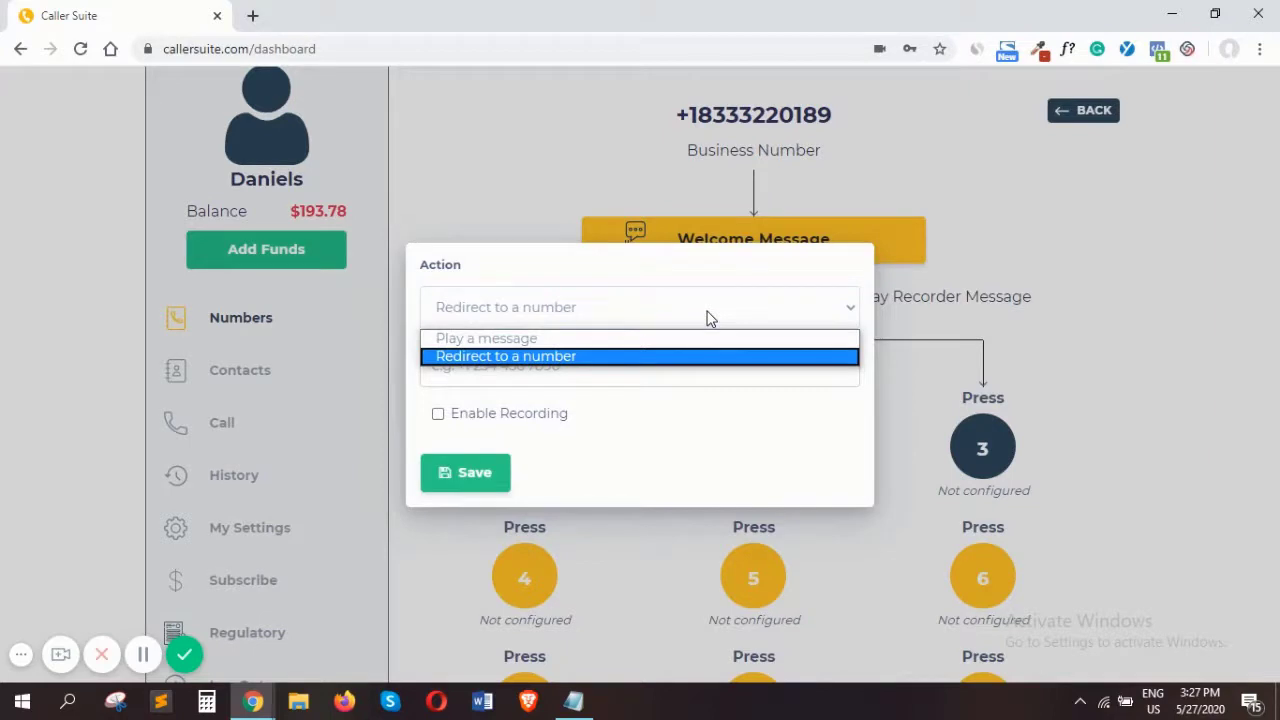
click(547, 340)
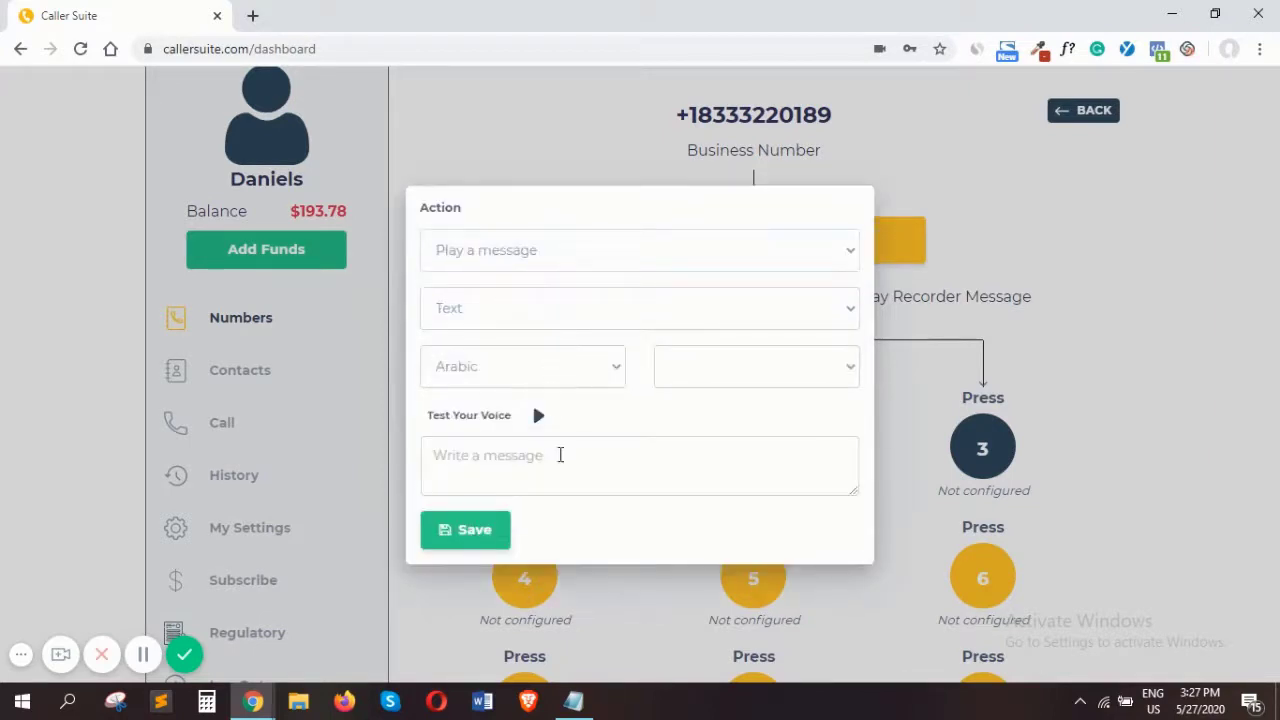
click(555, 466)
text(sorr)
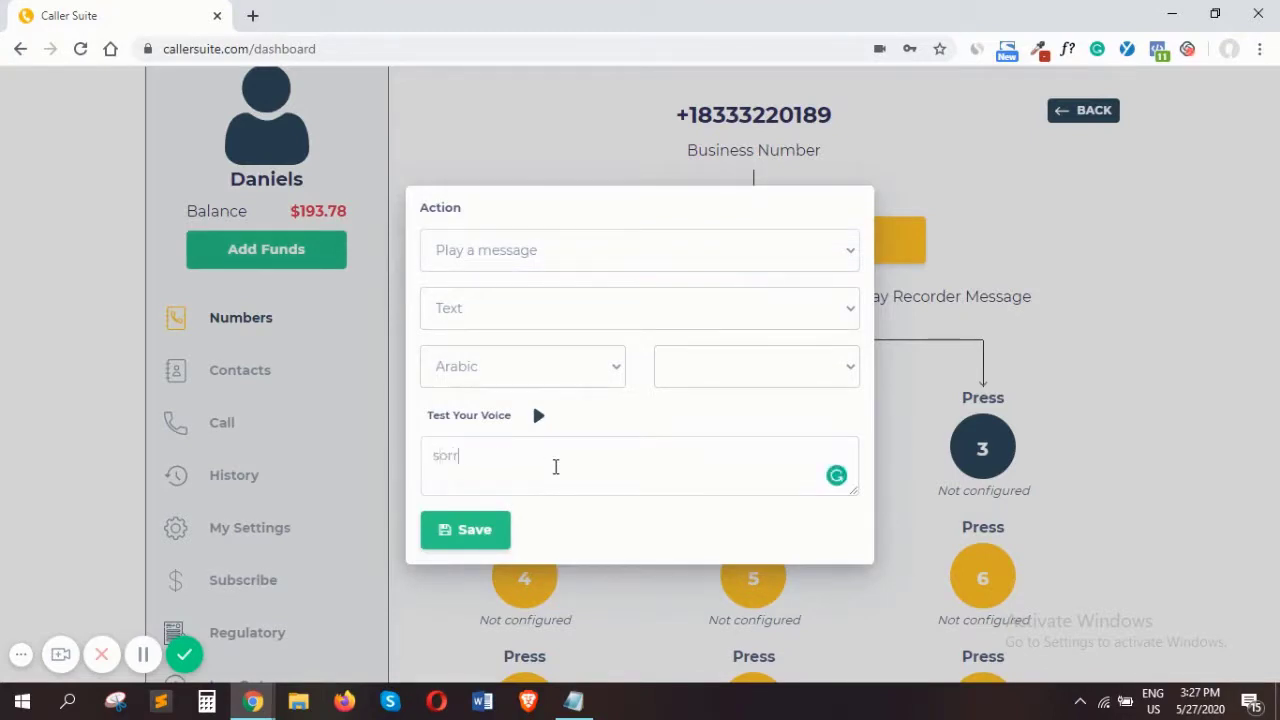
text(y, im)
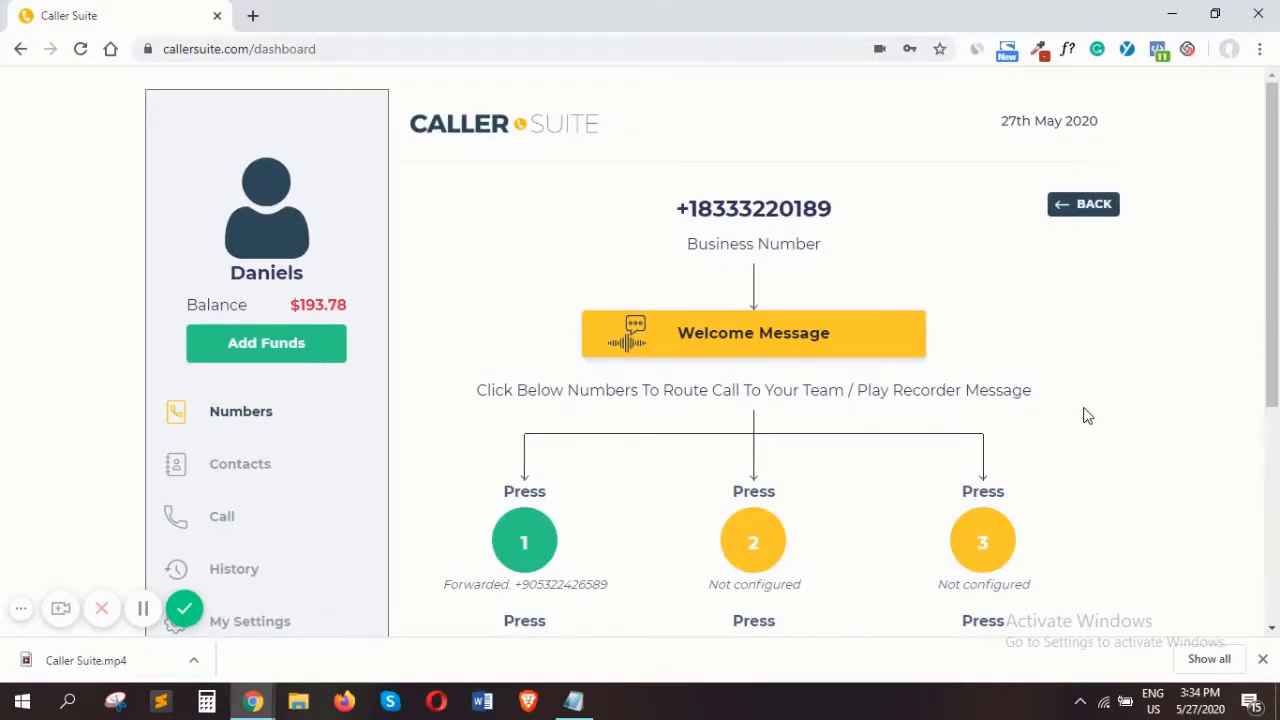
Delete the business number's welcome message configuration, confirming that all its data is cleared
click(820, 335)
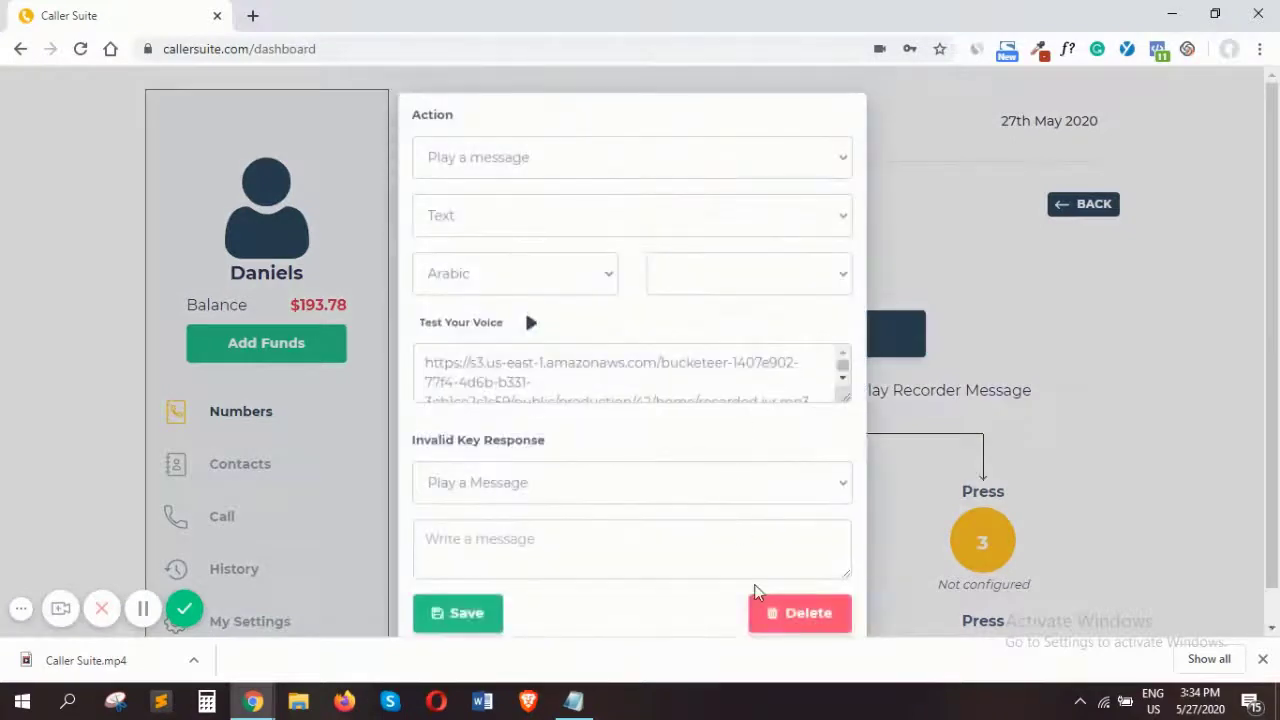
click(781, 613)
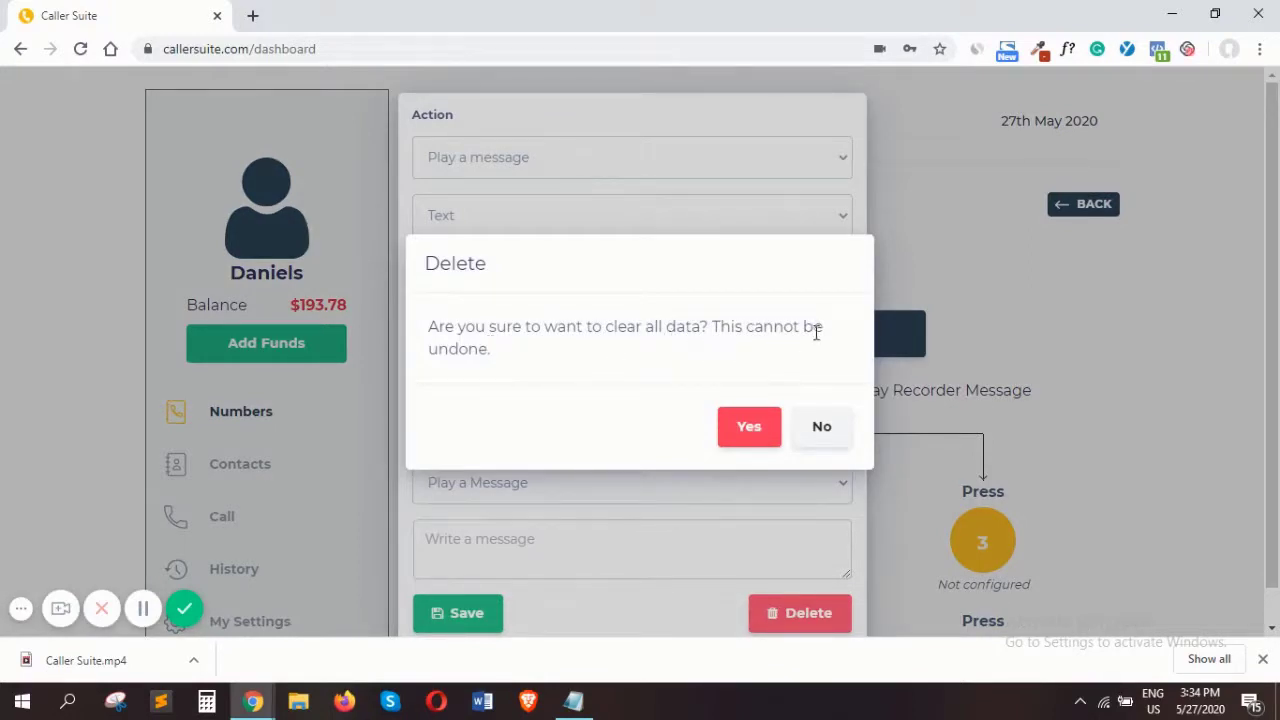
click(748, 430)
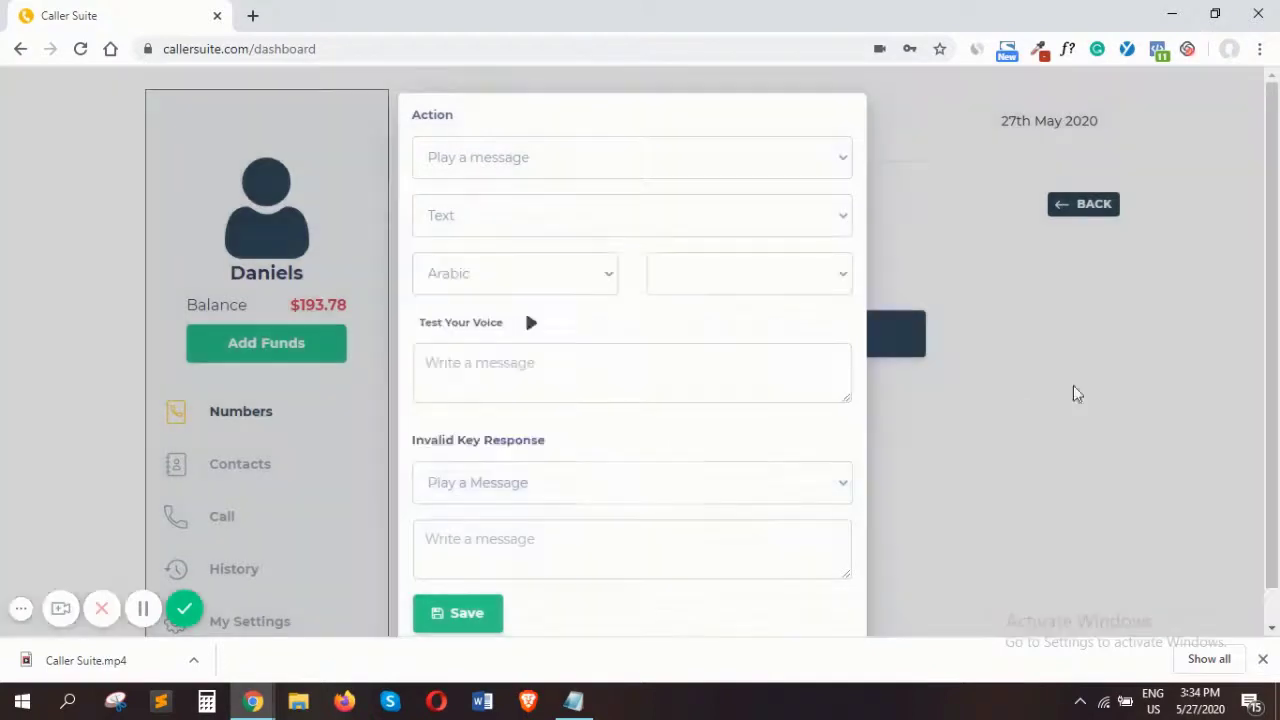
click(1008, 260)
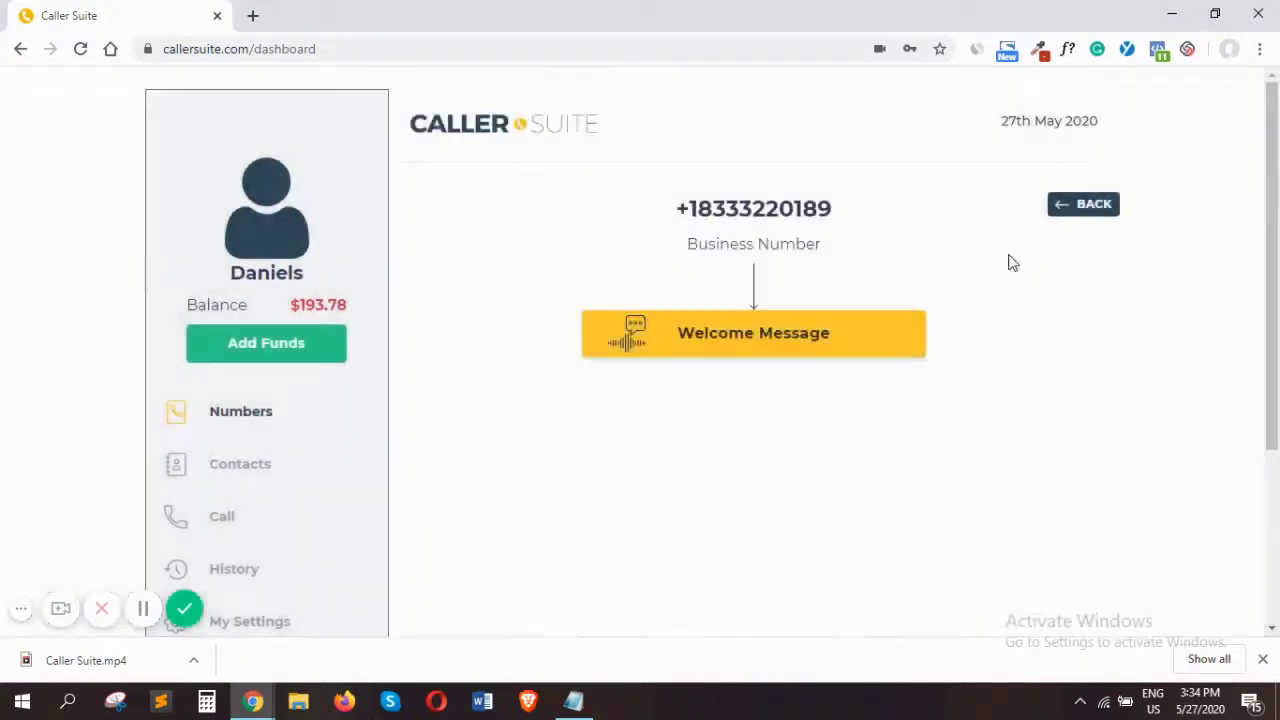
Reopen and close the business number's welcome message settings, and return to the My Numbers list
click(763, 334)
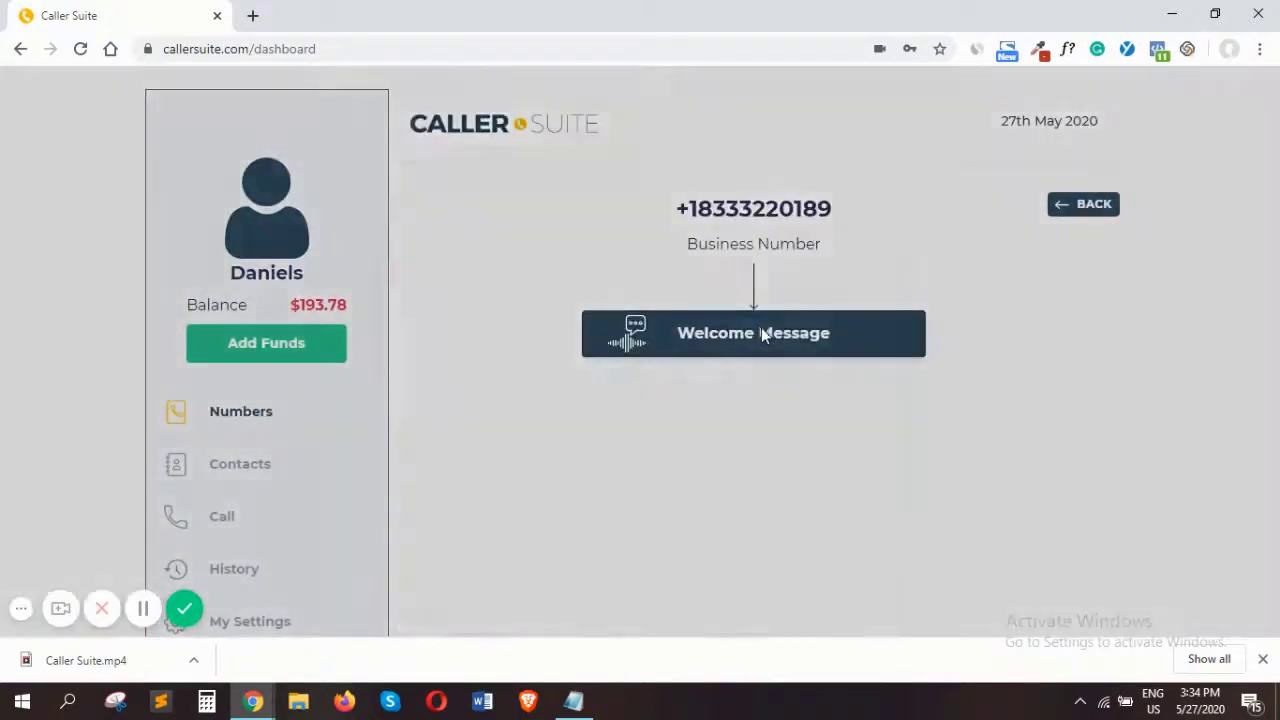
click(974, 306)
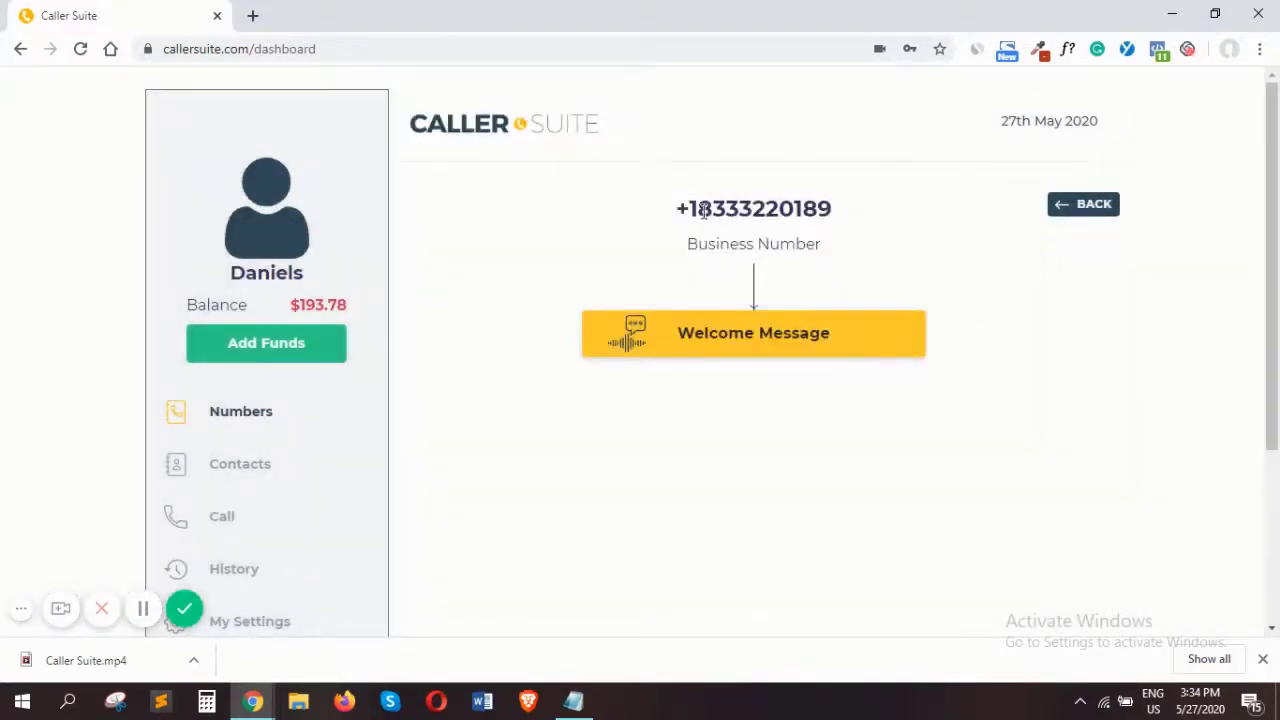
drag(699, 210, 828, 200)
click(853, 217)
click(1076, 205)
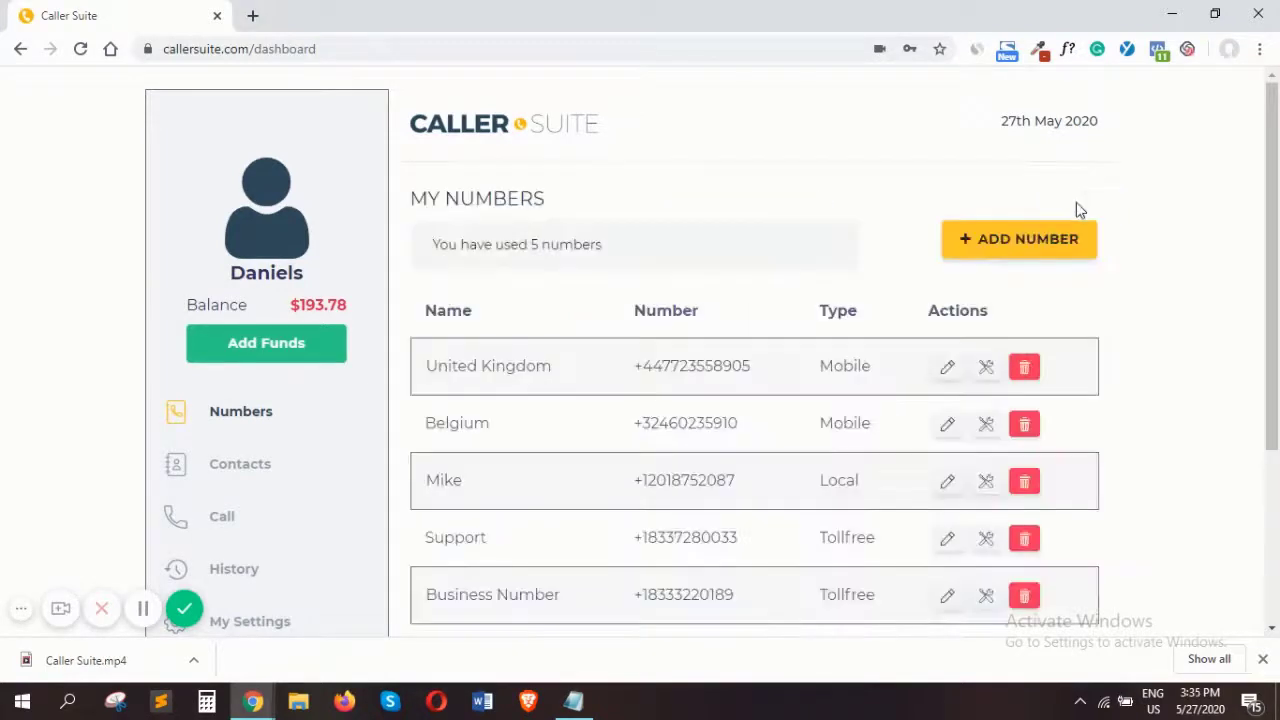